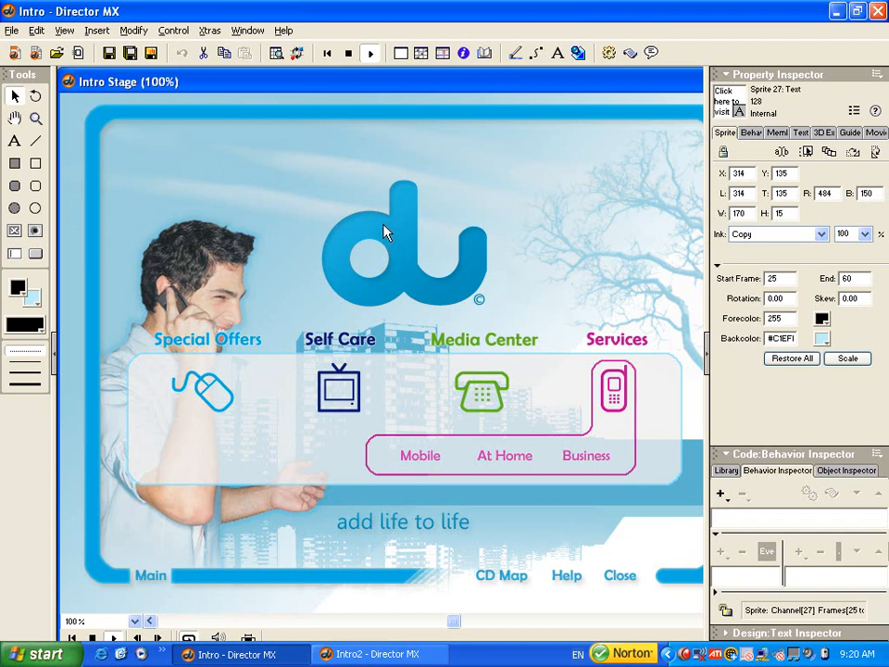
- Show the score at frame 60 and place its window below the du logo on the stage
key(ctrl+4)
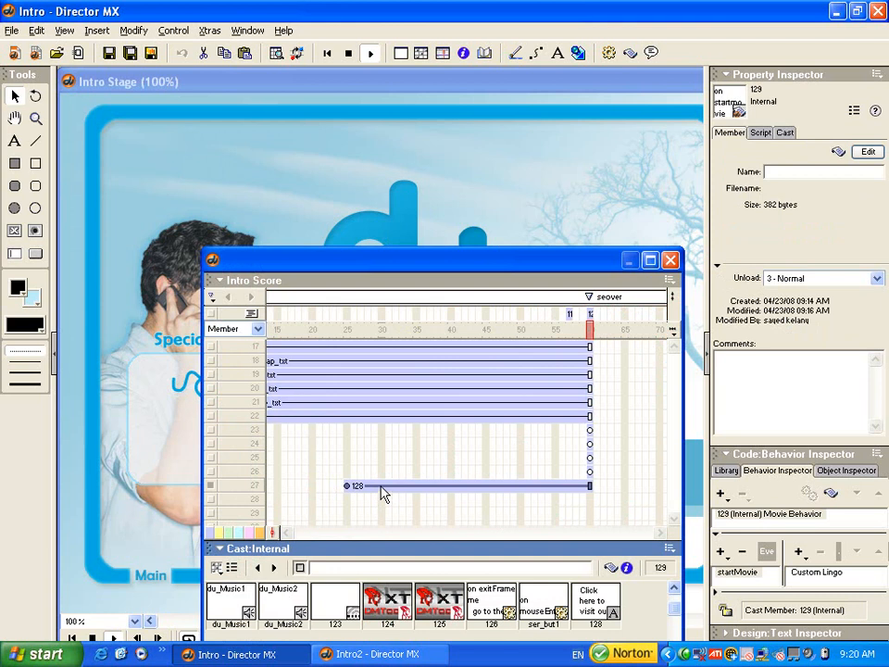
drag(564, 332, 430, 328)
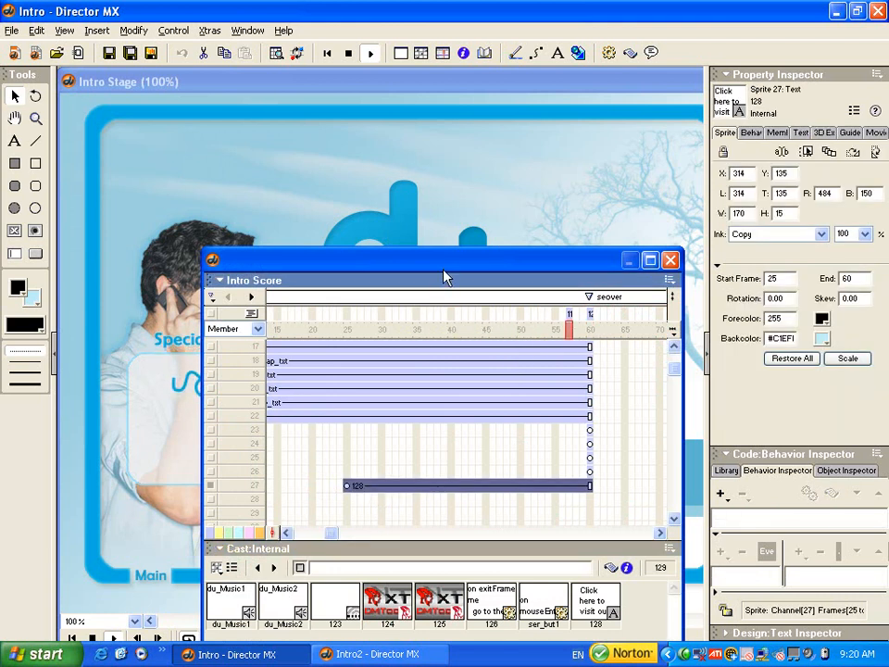
drag(444, 271, 440, 315)
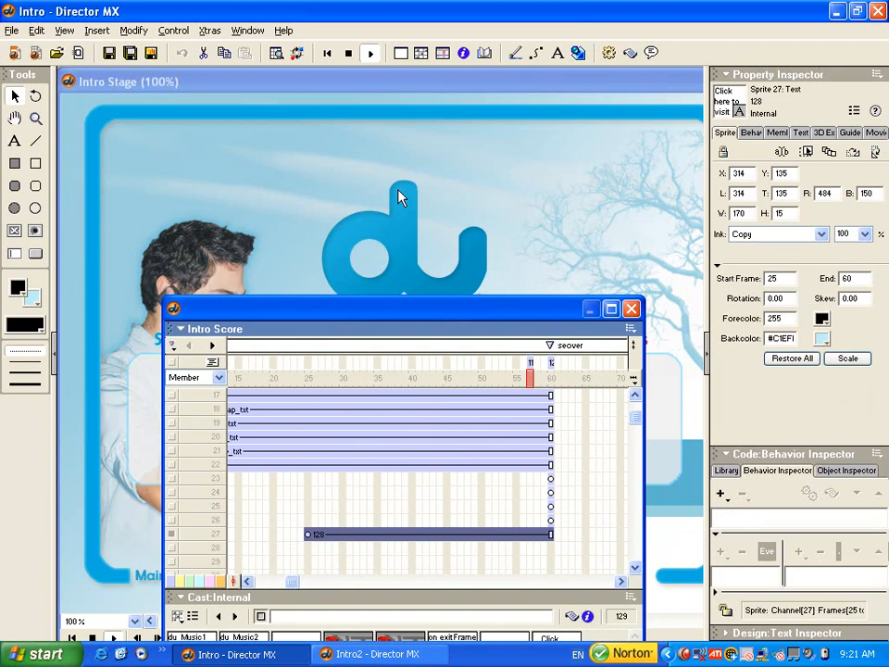
click(551, 551)
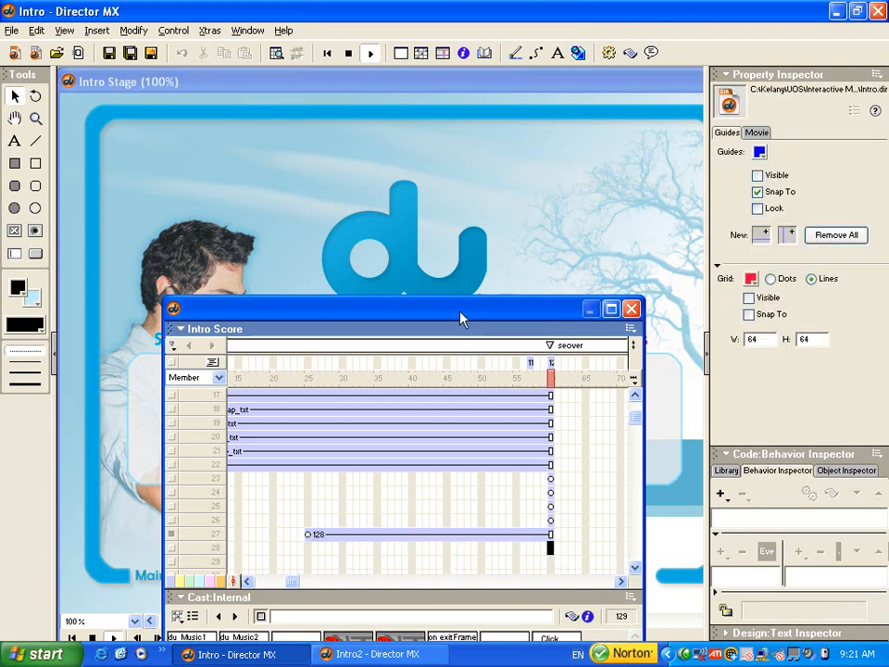
drag(462, 316, 460, 357)
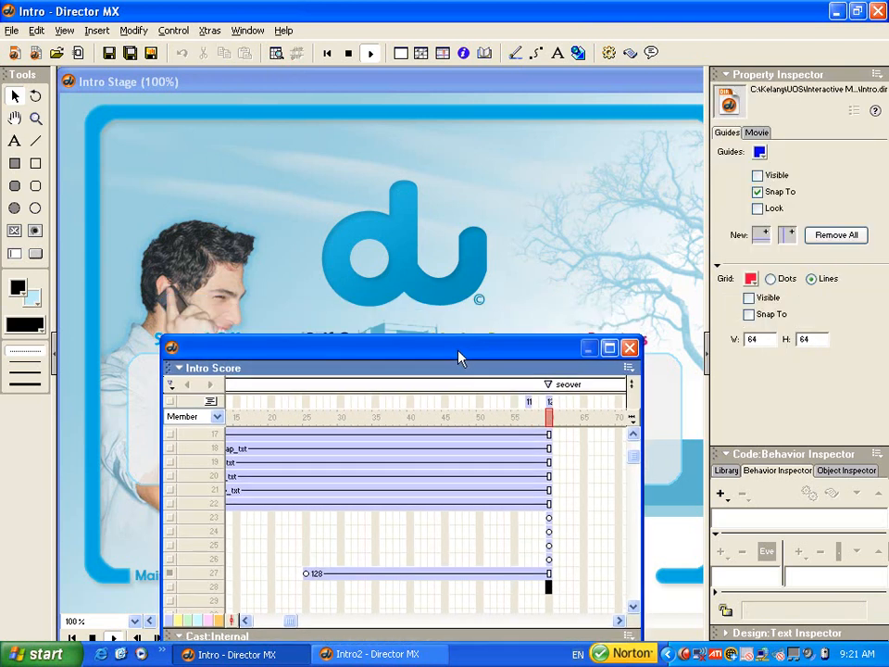
- Stop the movie and draw an unfilled rectangle shape about 193 by 162 pixels around the du logo
click(387, 230)
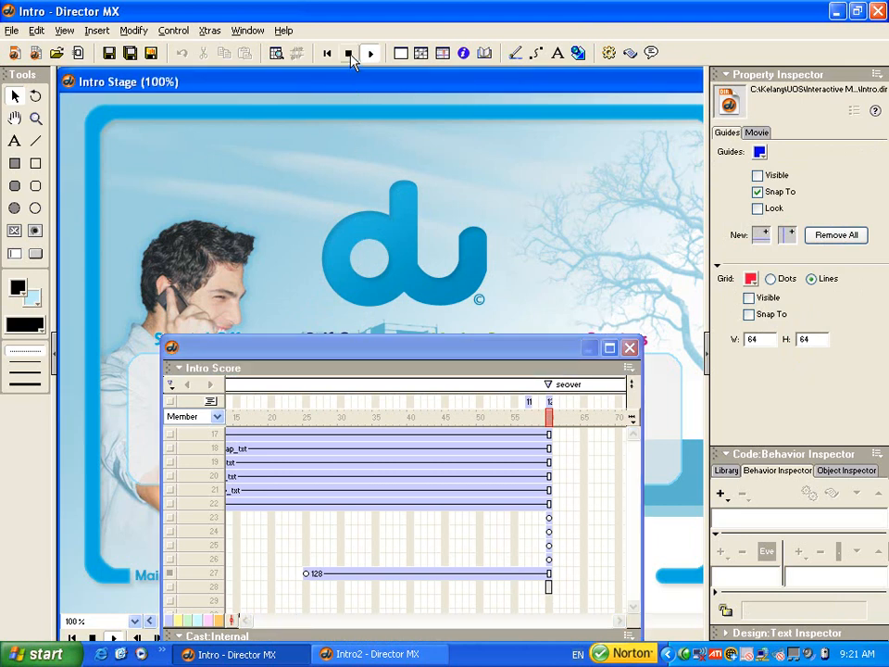
click(351, 54)
click(373, 232)
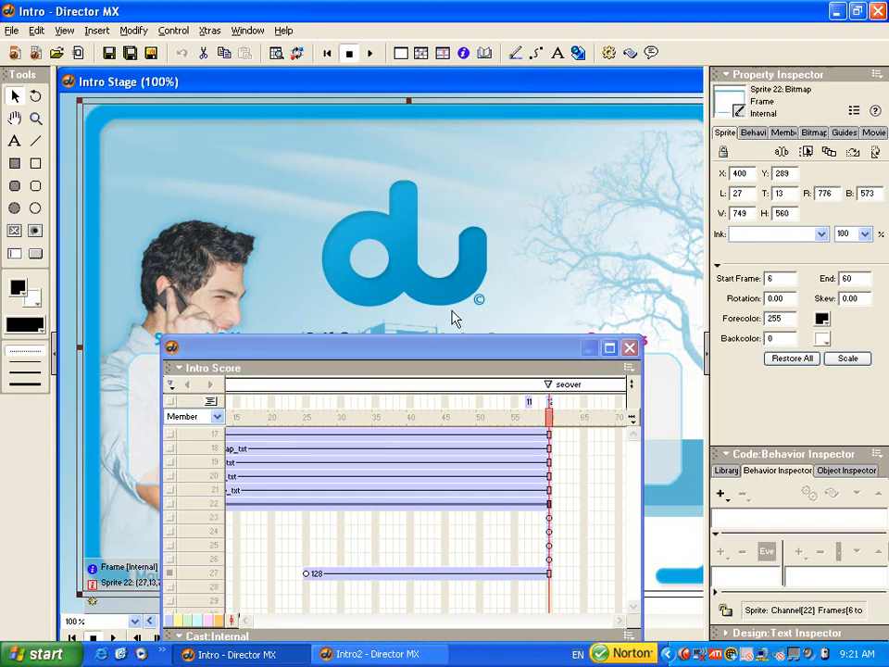
click(36, 164)
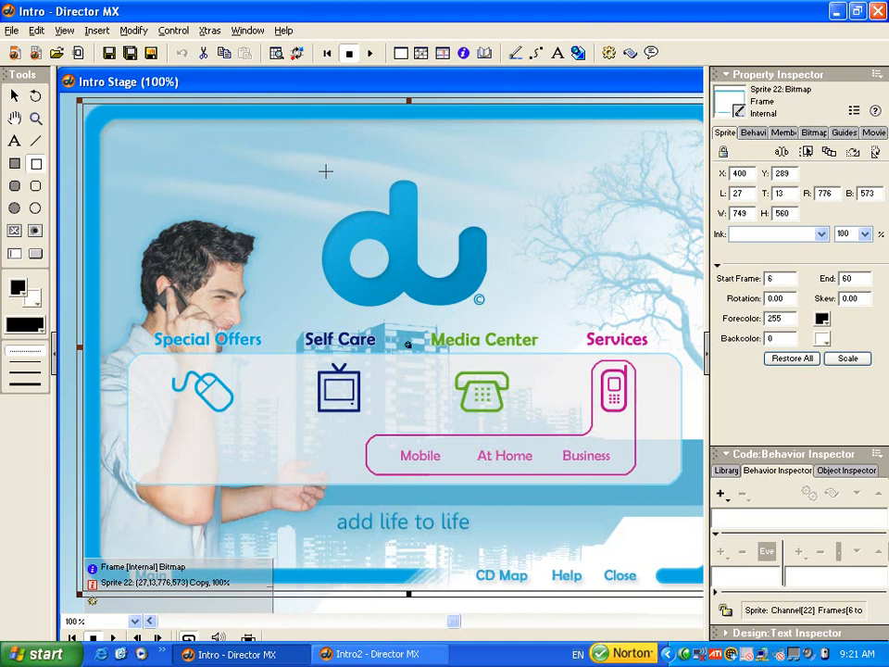
drag(323, 172, 493, 315)
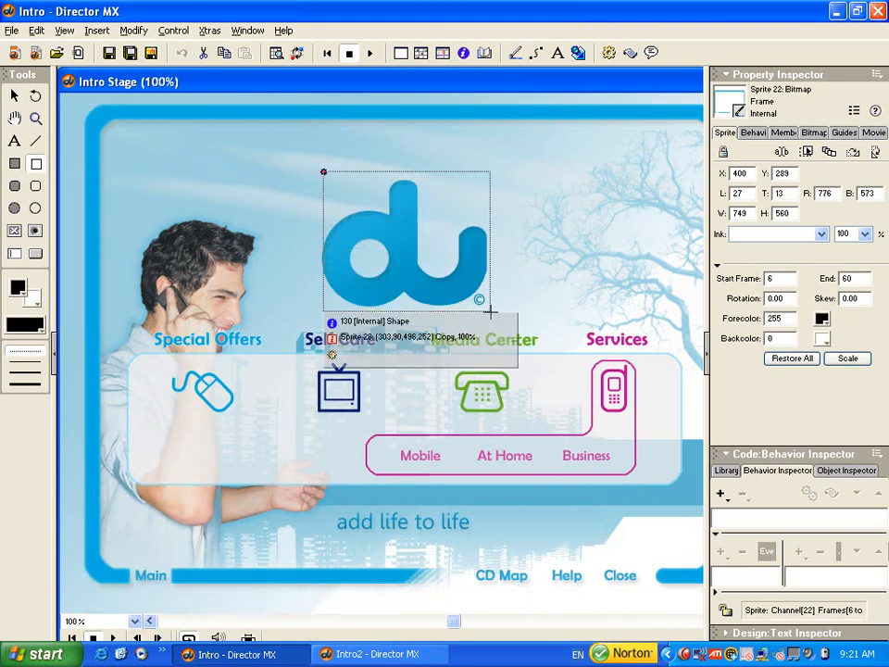
drag(498, 211, 495, 212)
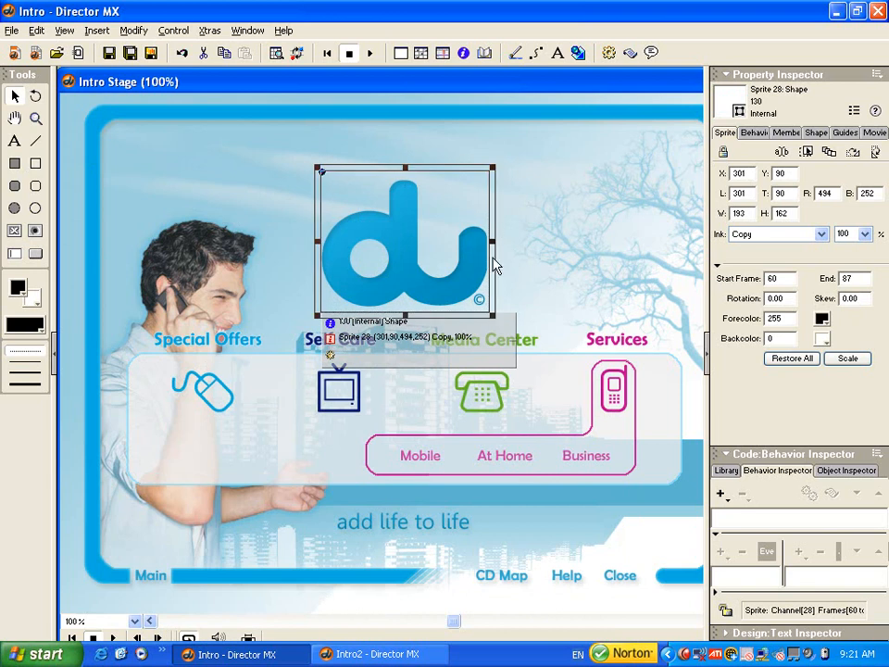
- Arrange the rectangle's sprite in channel 28 of the score so it spans frames 37 to 60
key(ctrl+4)
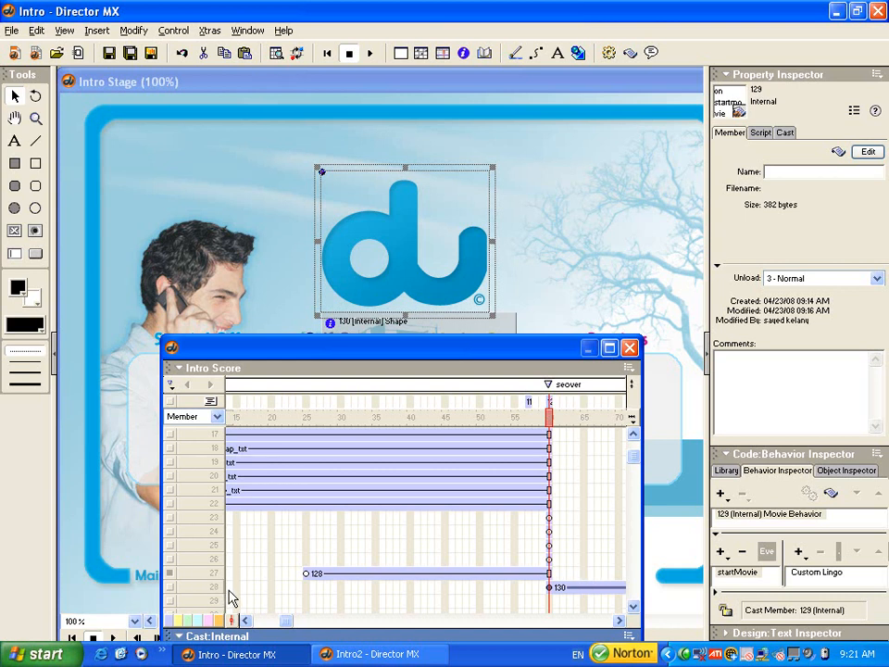
drag(595, 592, 439, 597)
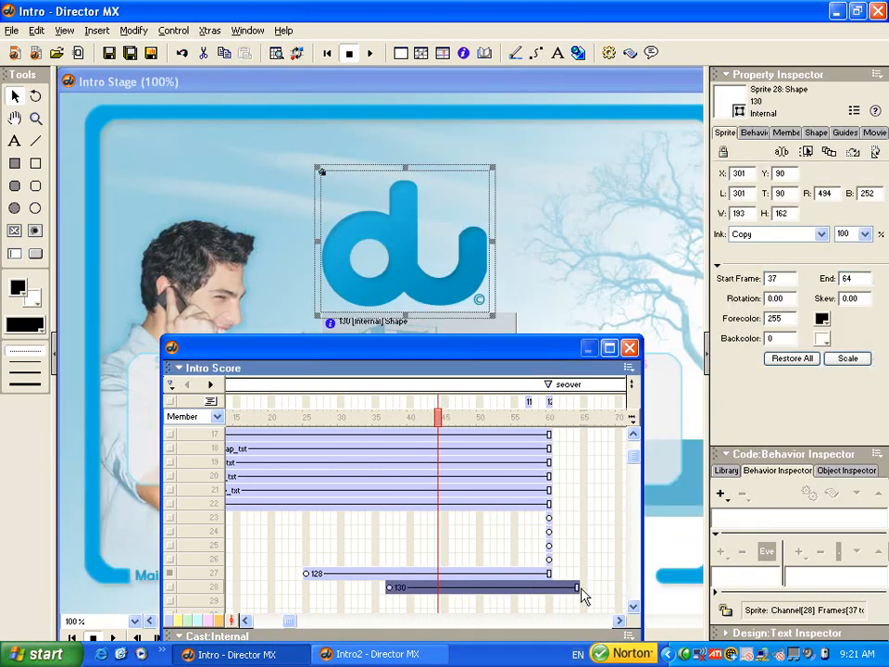
drag(580, 587, 515, 588)
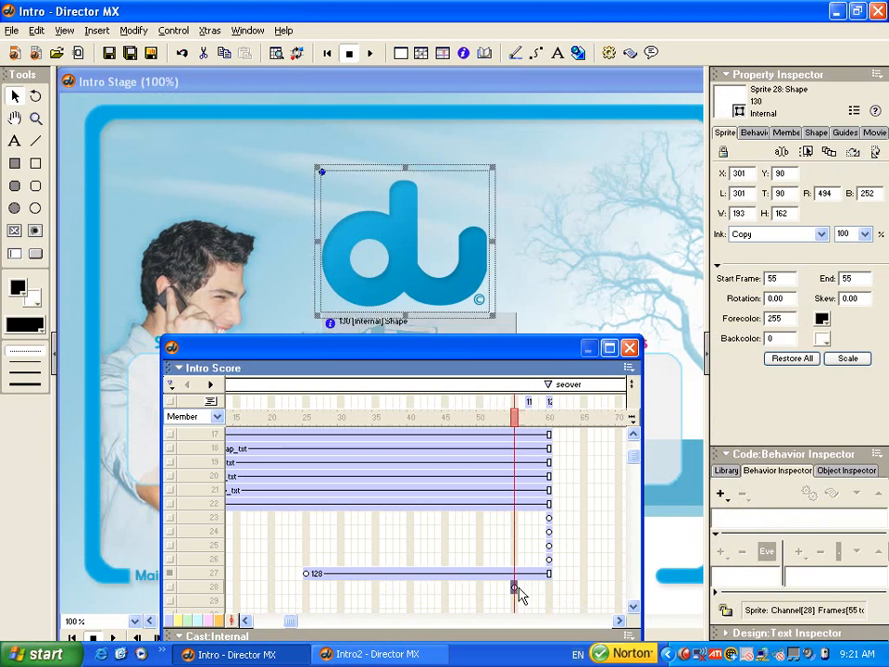
key(ctrl+z)
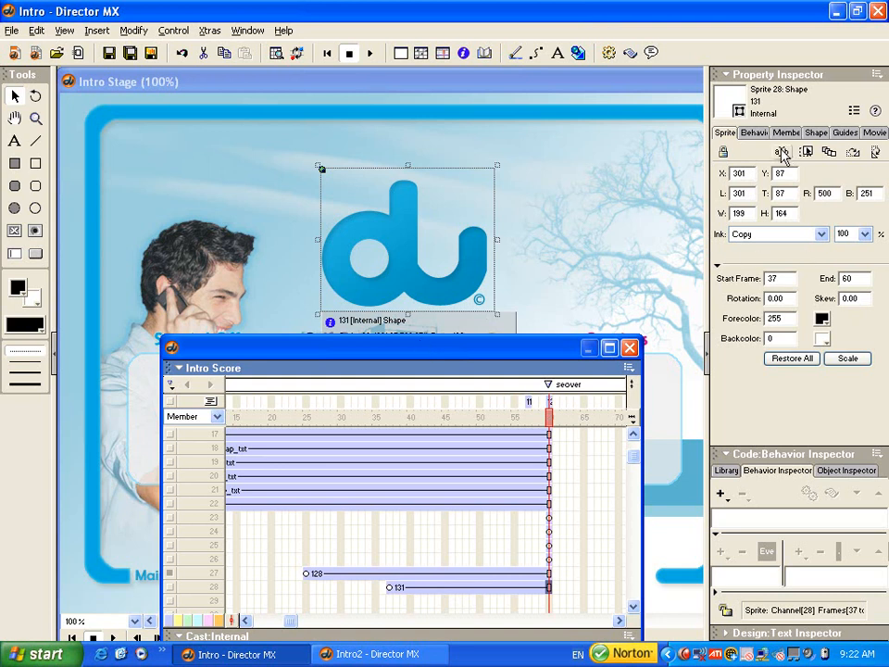
- Create a new behavior named "url" for the rectangle sprite over the du logo
click(778, 76)
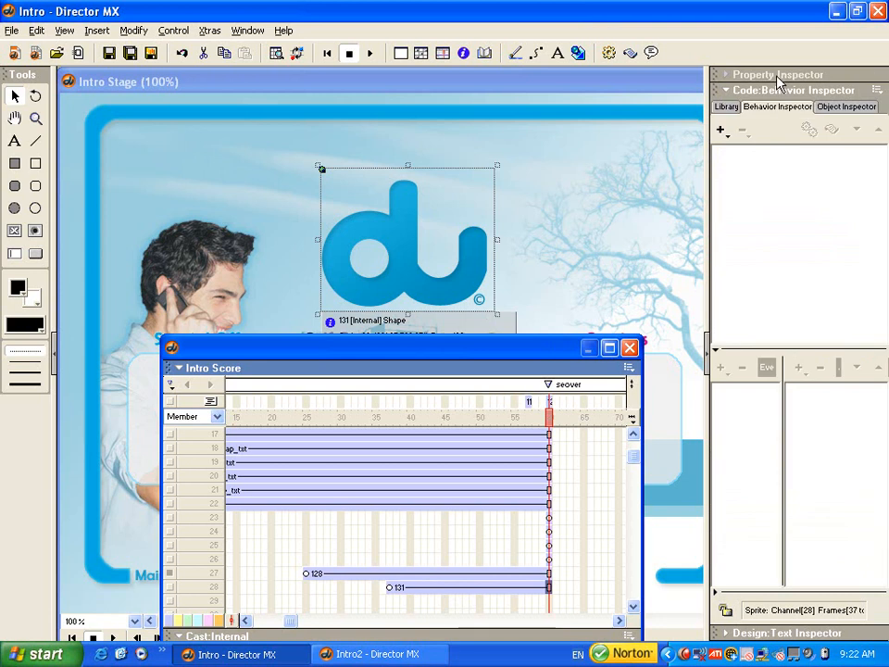
click(393, 230)
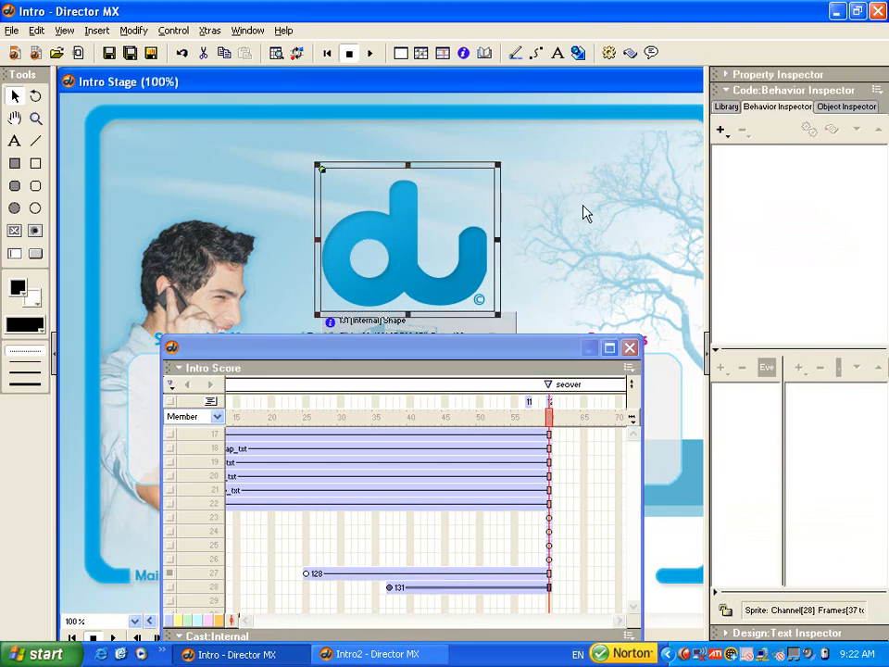
click(721, 131)
click(751, 150)
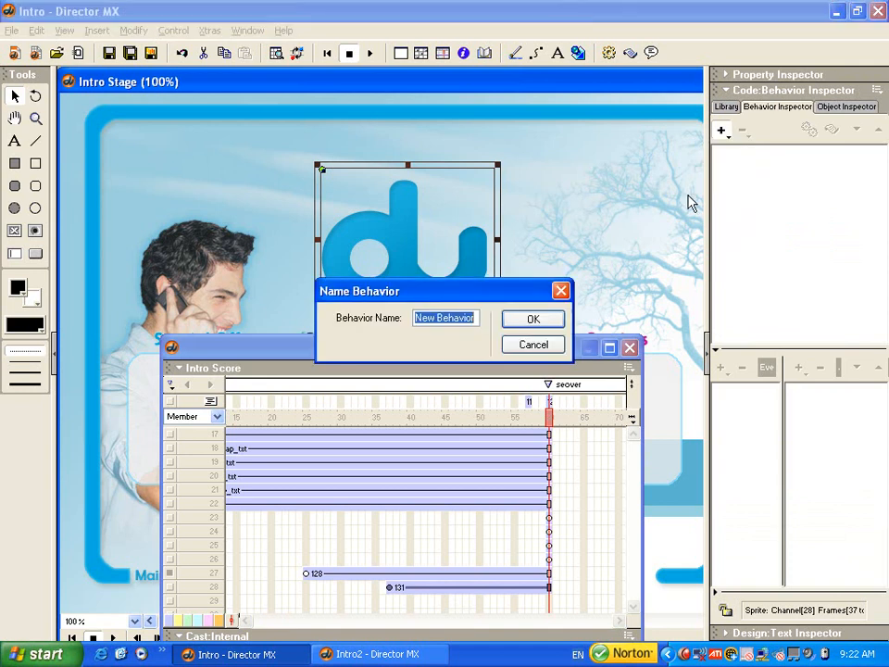
text(u)
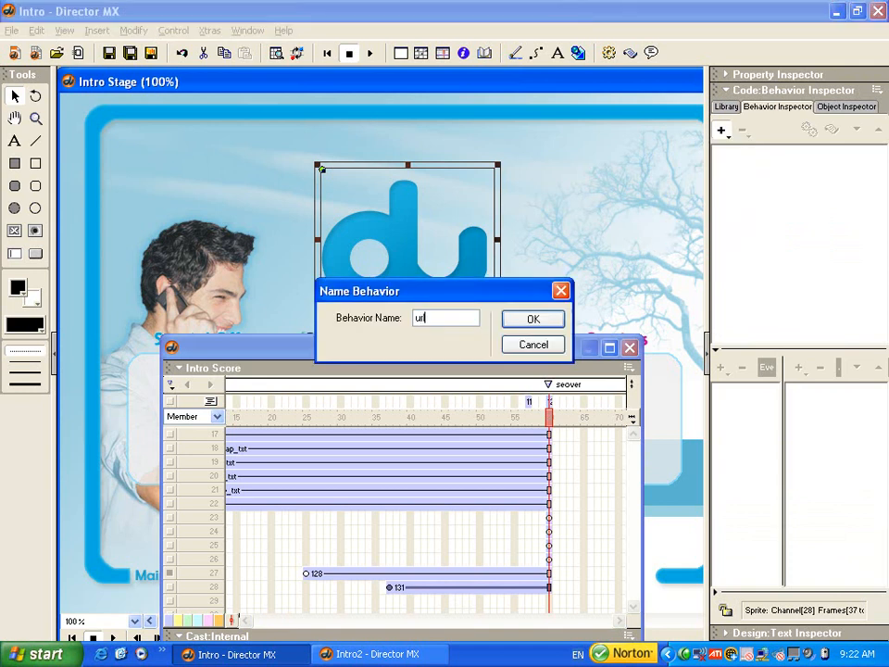
text(rl)
click(530, 321)
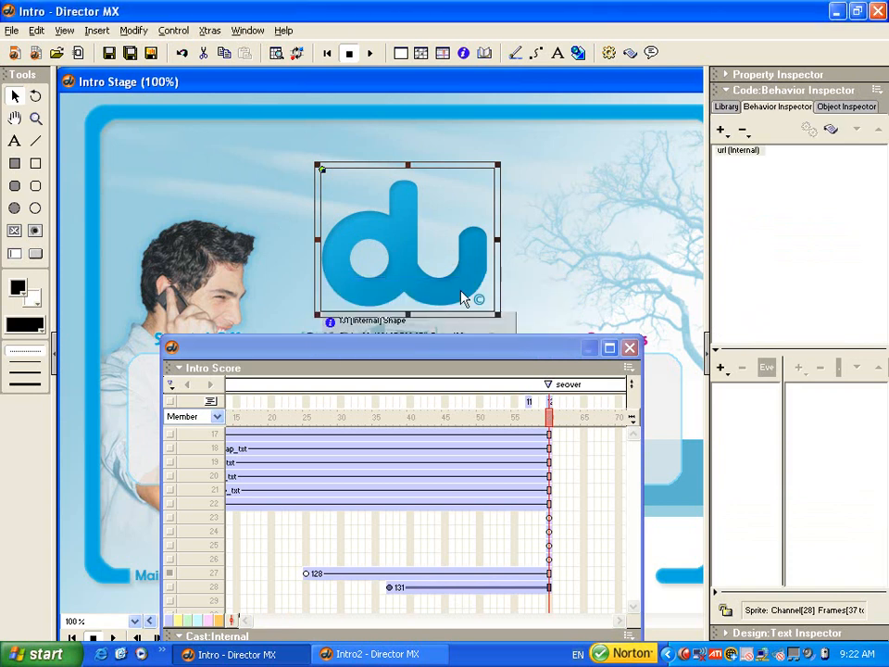
- Add a Mouse Enter event to the url behavior with a Change Cursor action that uses cursor 280
click(722, 369)
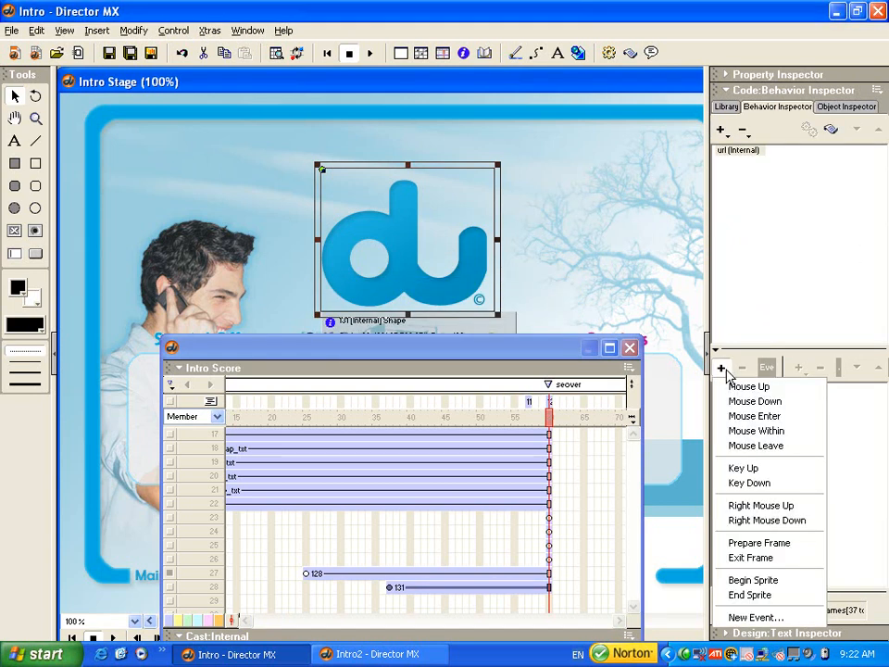
click(755, 417)
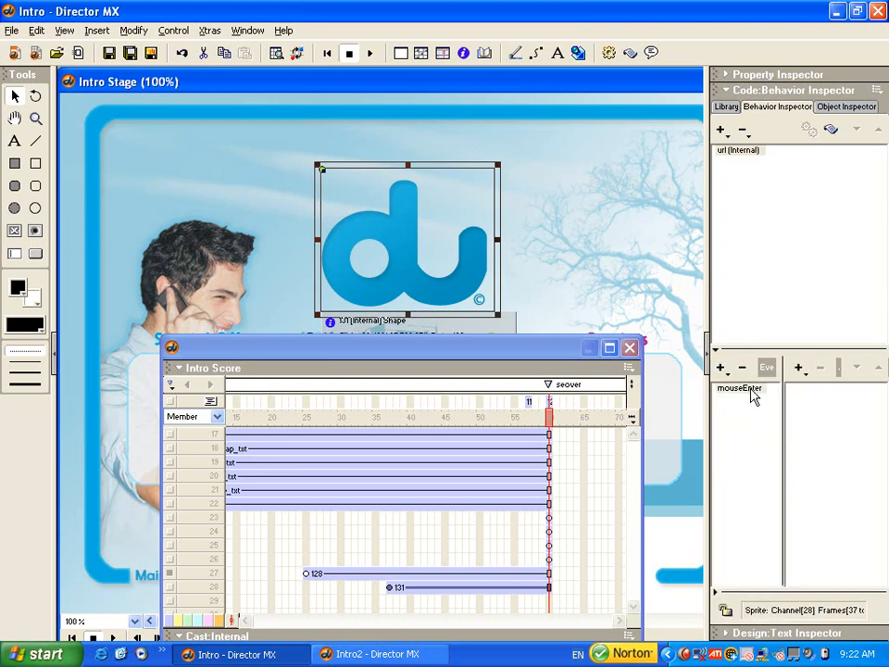
click(754, 392)
click(801, 370)
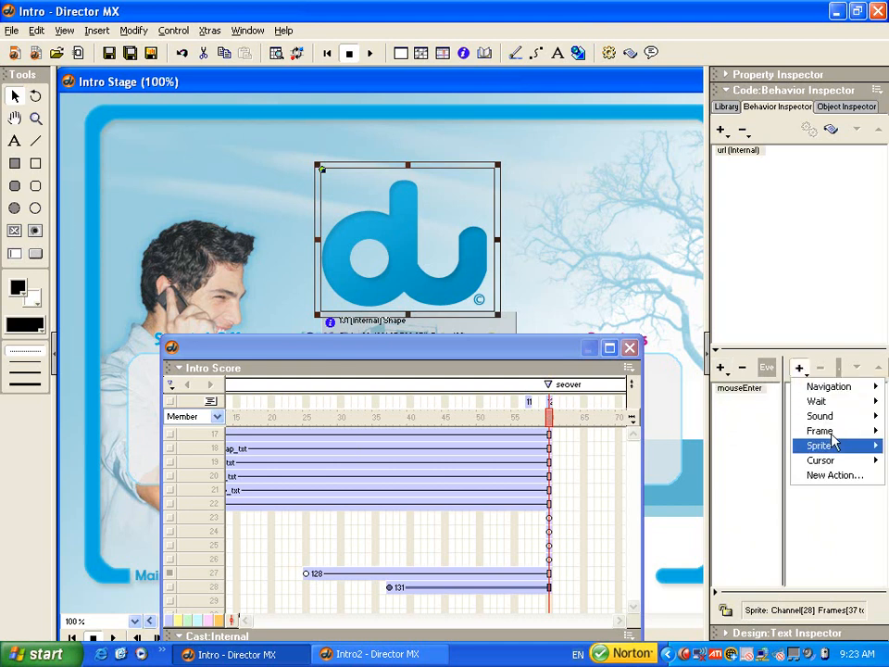
mouse_move(837, 468)
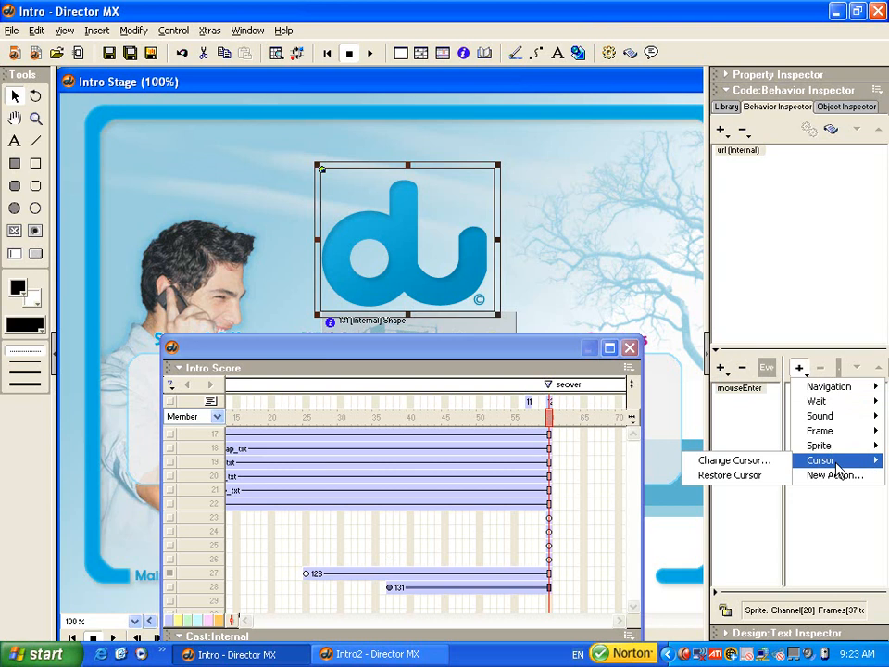
click(704, 461)
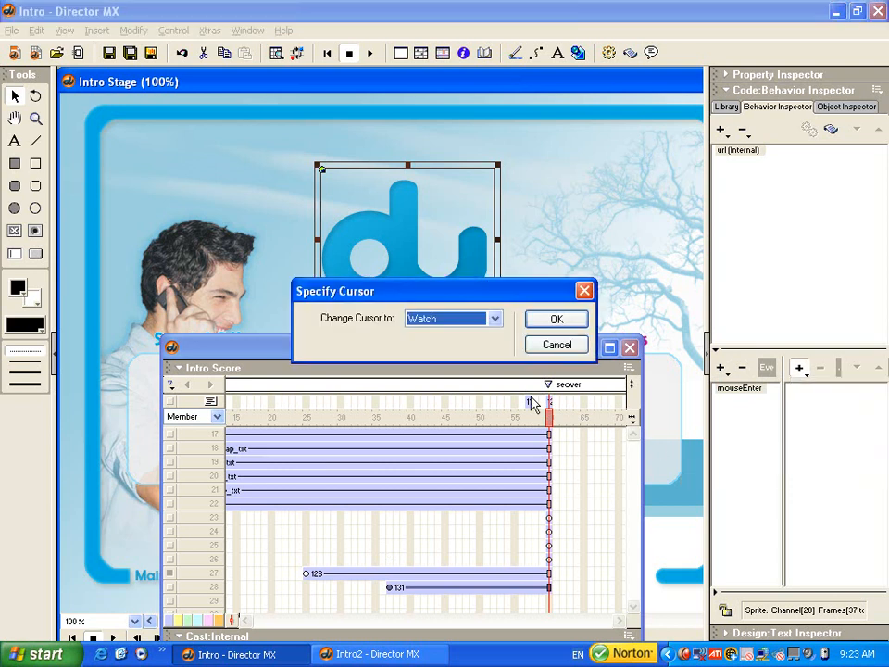
scroll(480, 319, down, 3)
click(546, 321)
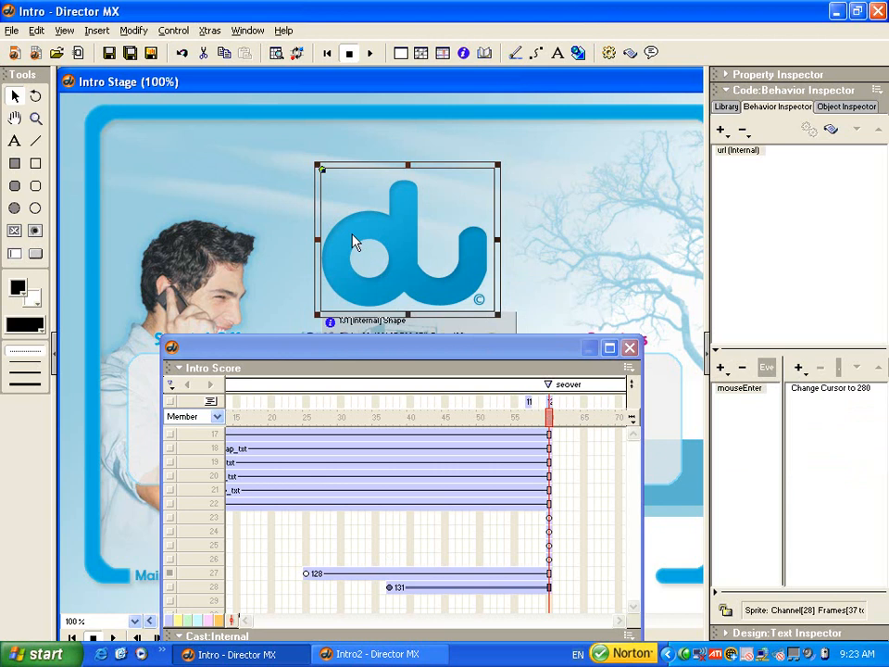
- Copy the line "sprite(27).visible = false" from the startmovie handler of movie script 129 and close the script
key(ctrl+0)
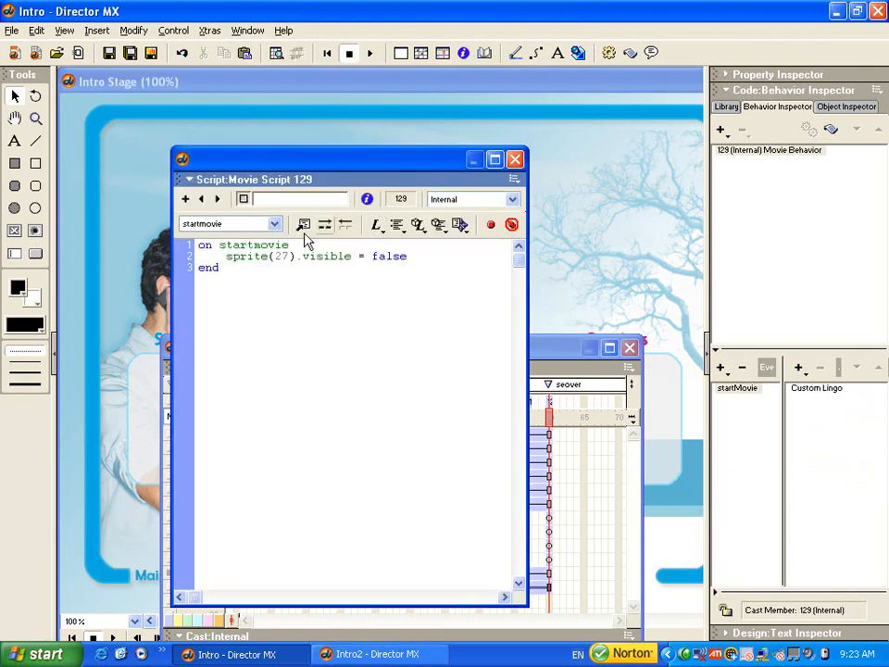
drag(226, 257, 401, 259)
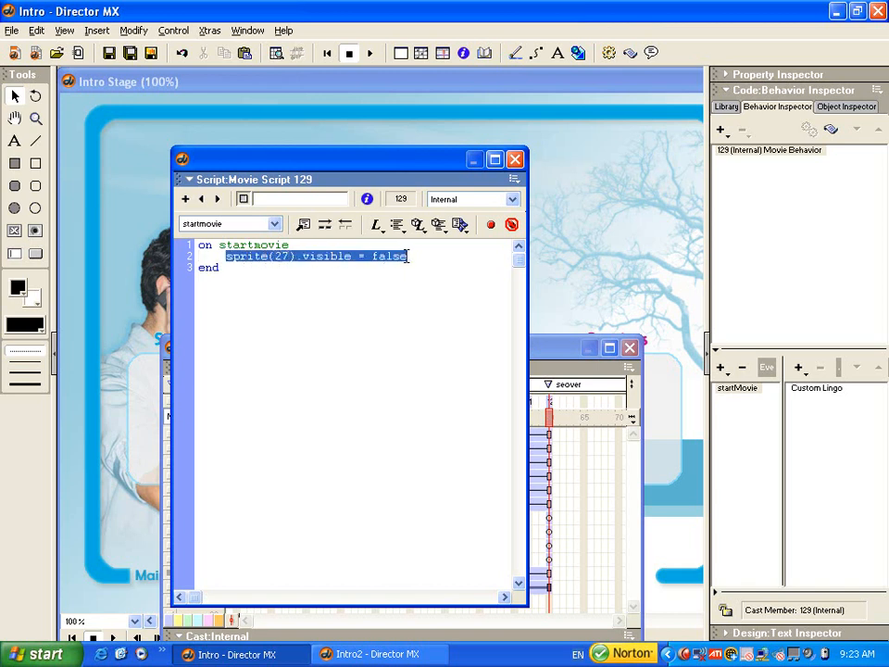
right_click(334, 257)
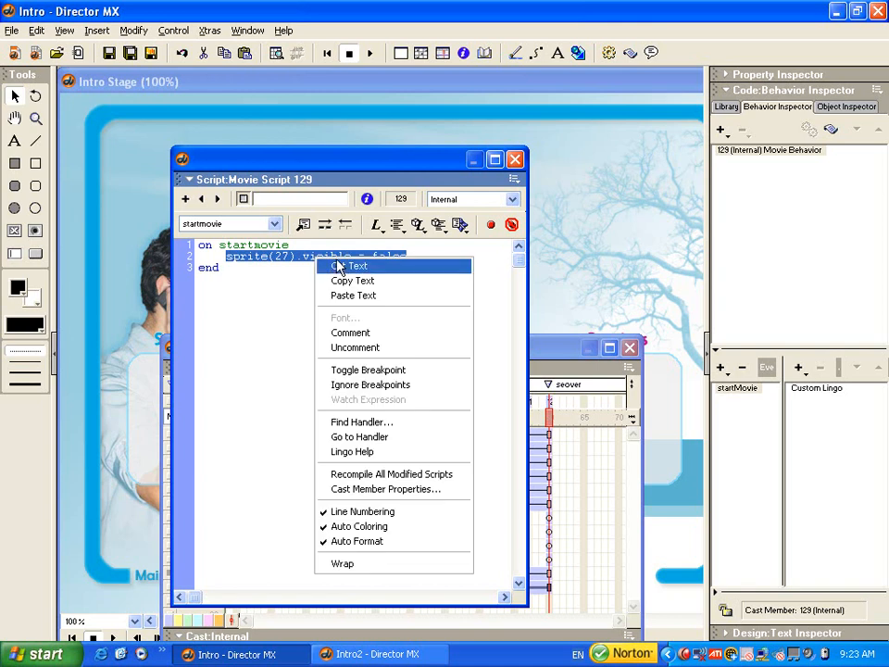
click(340, 280)
click(515, 159)
- In the rectangle's url script, add "sprite(27).visible = true" below the cursor 280 line of the mouseEnter handler
click(336, 238)
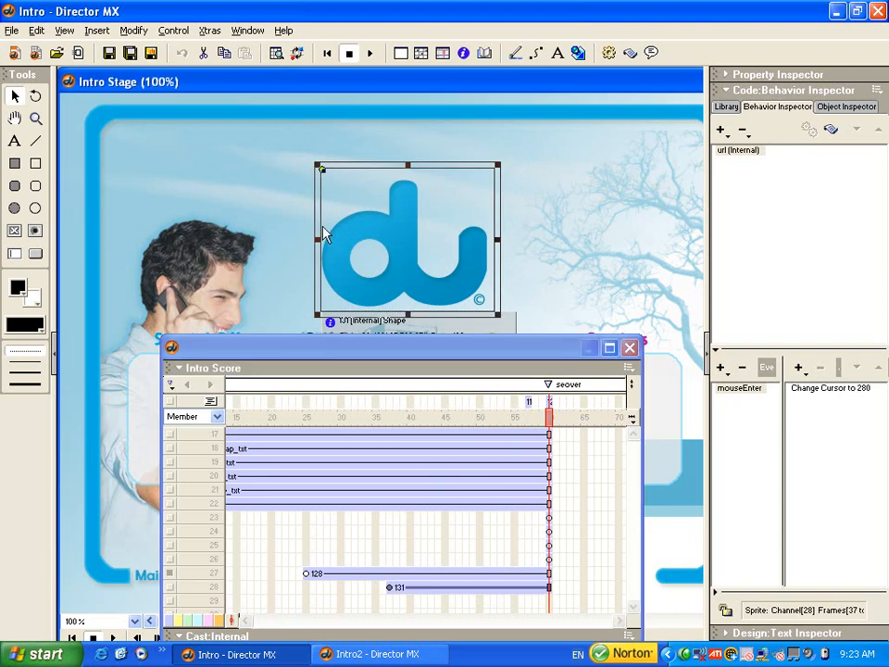
right_click(342, 238)
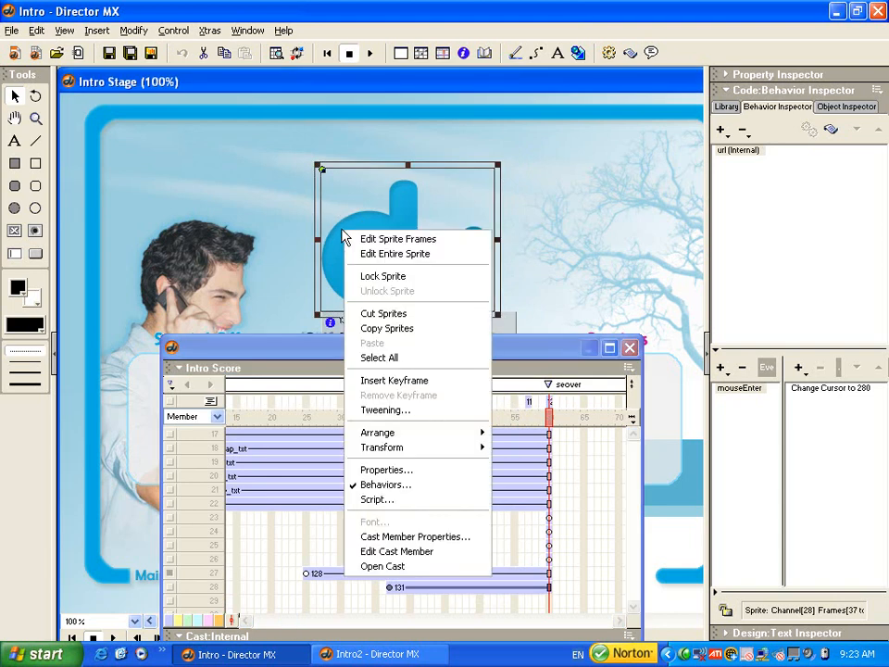
click(395, 501)
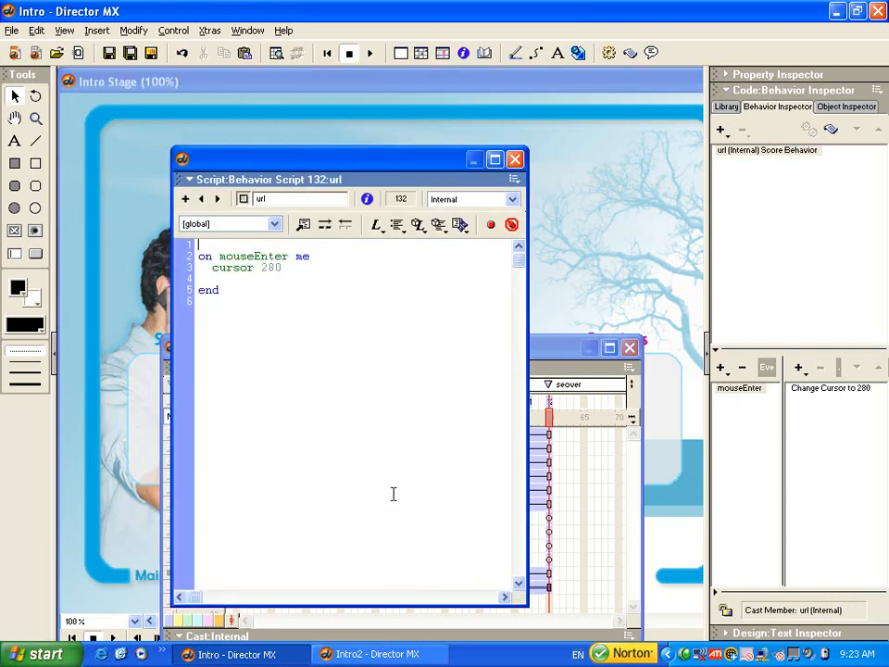
drag(302, 163, 299, 139)
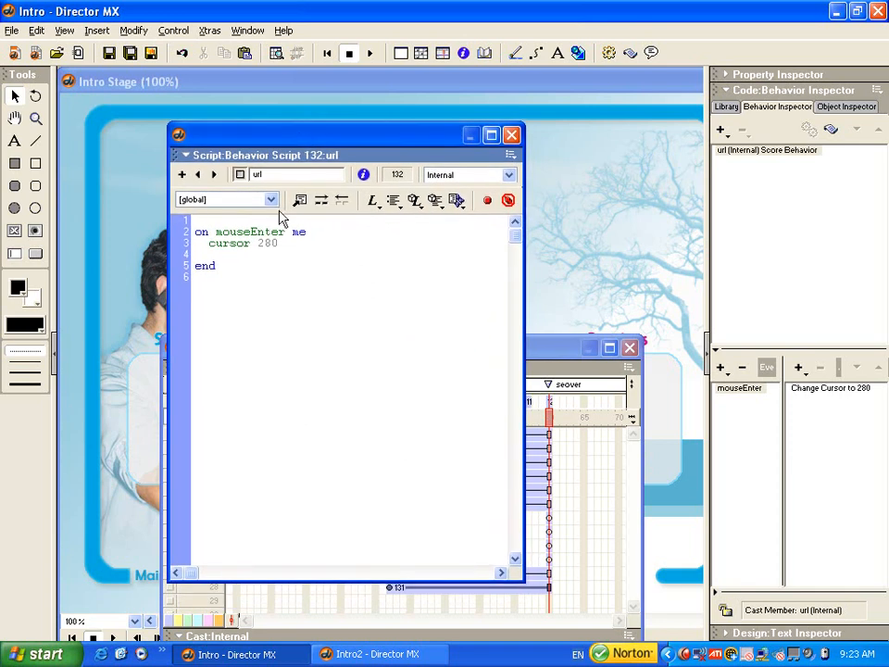
click(297, 241)
key(Return)
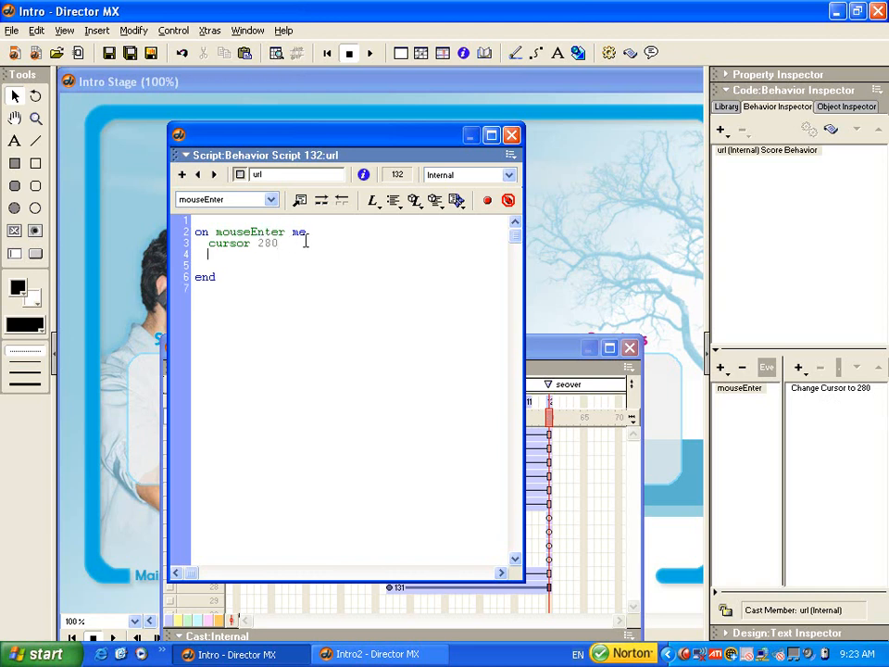
key(ctrl+v)
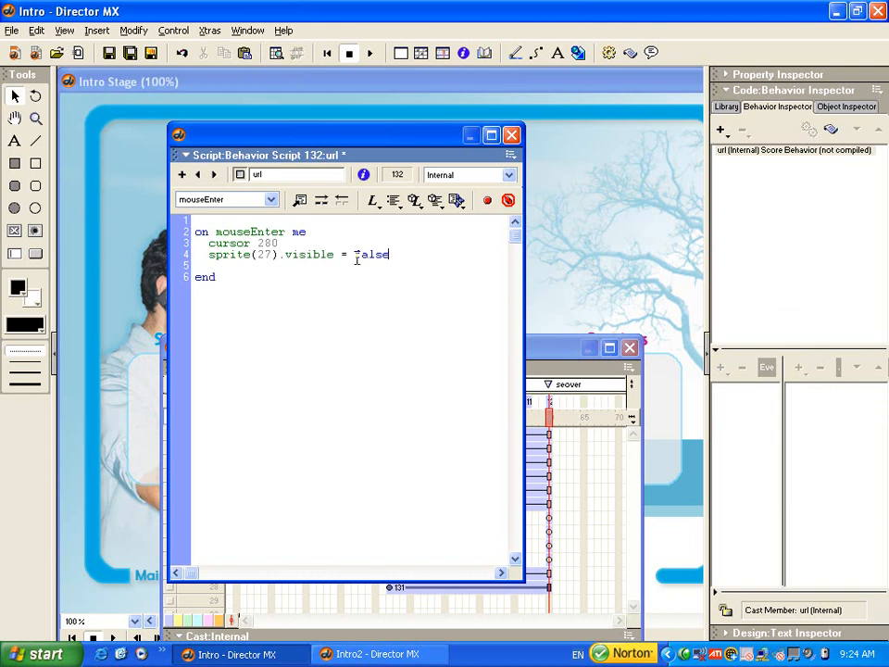
drag(356, 253, 392, 252)
text(true)
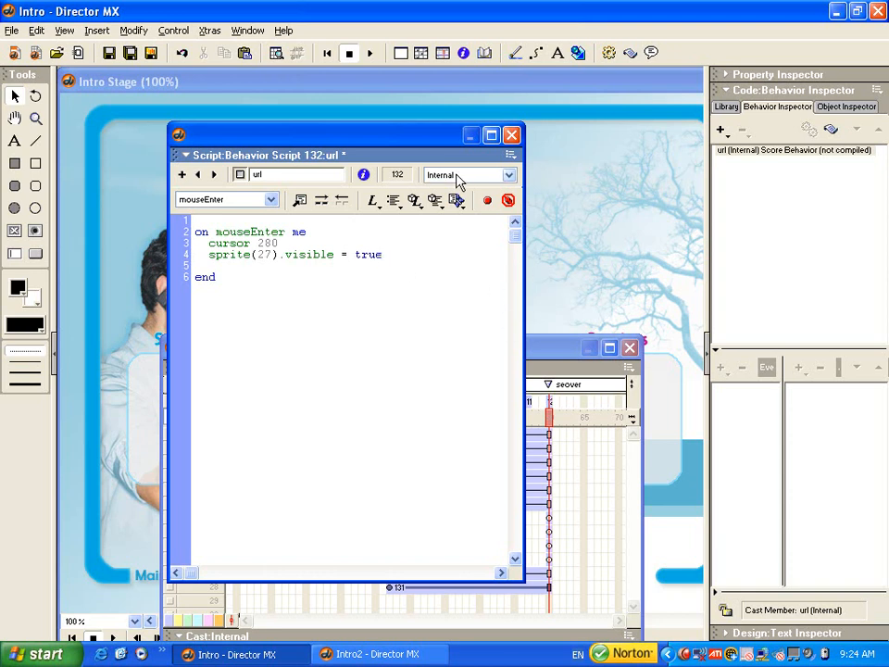
- Close the url script and hide the score, and play the movie to test the mouse-enter effect over the du logo
drag(413, 143, 356, 299)
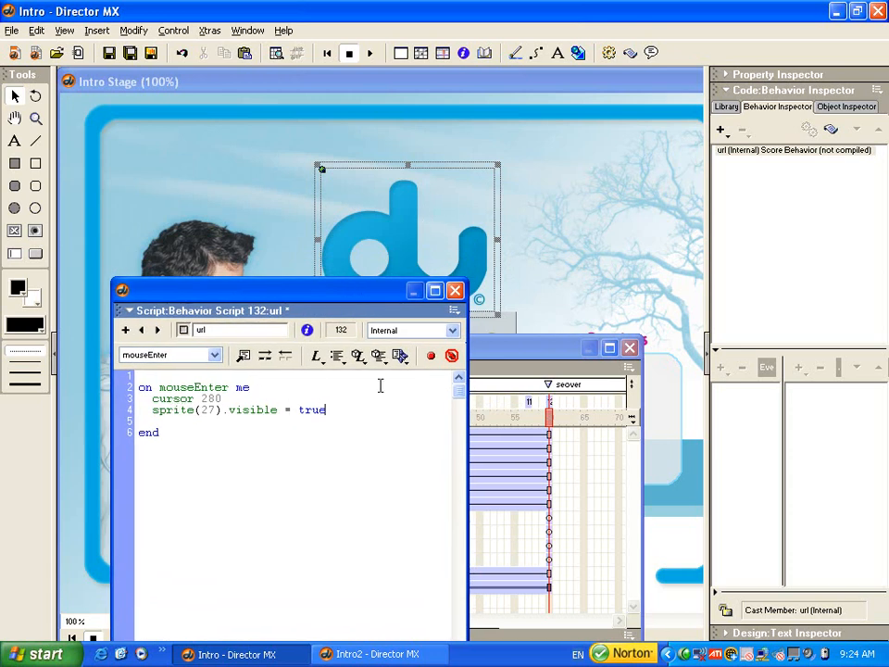
click(455, 289)
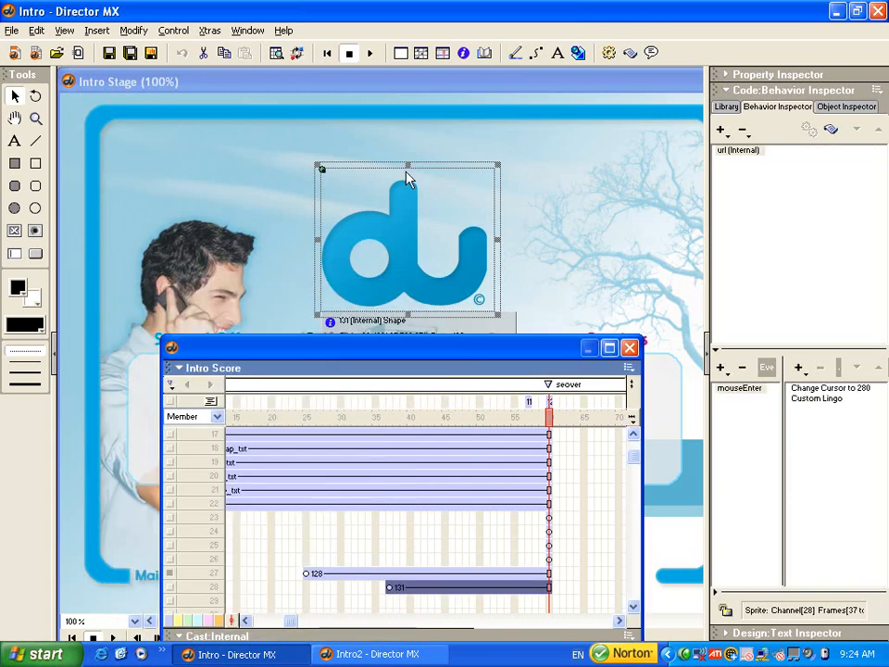
key(ctrl+4)
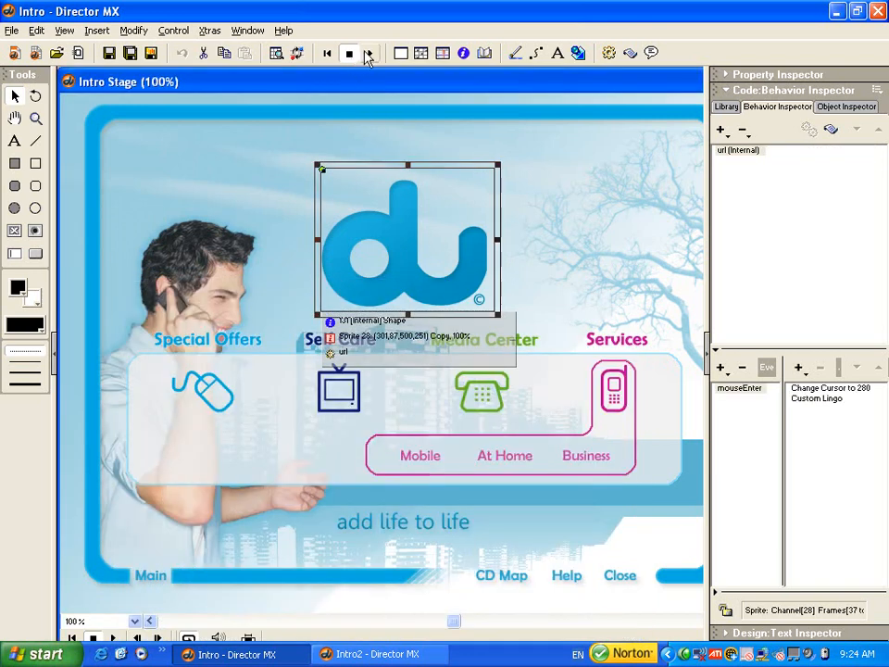
click(370, 55)
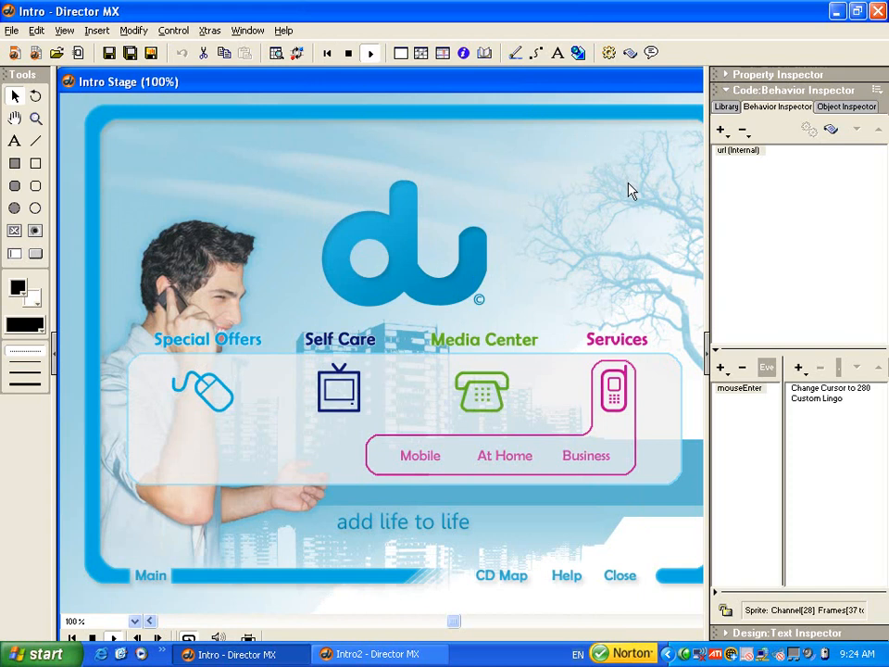
mouse_move(413, 264)
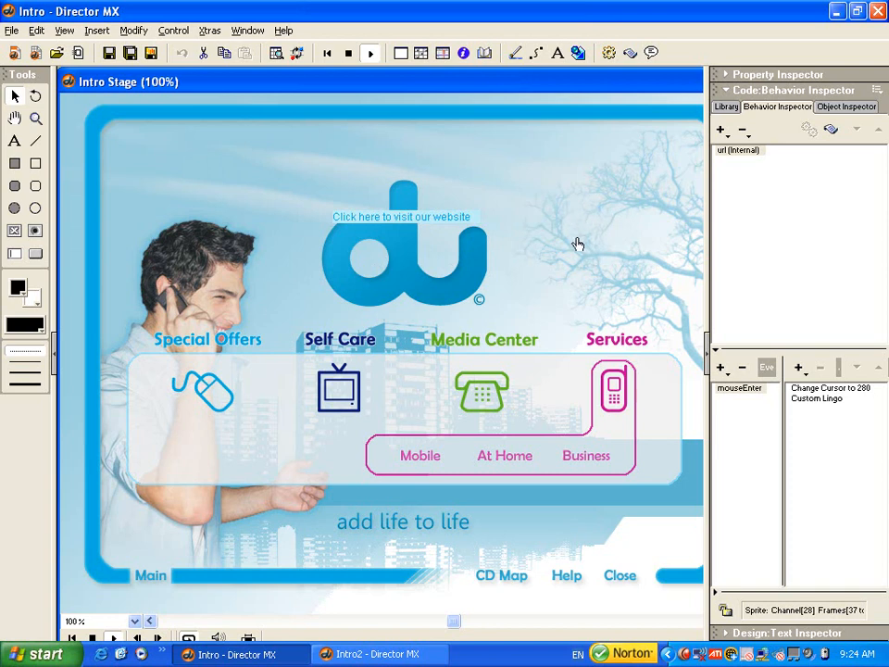
click(349, 53)
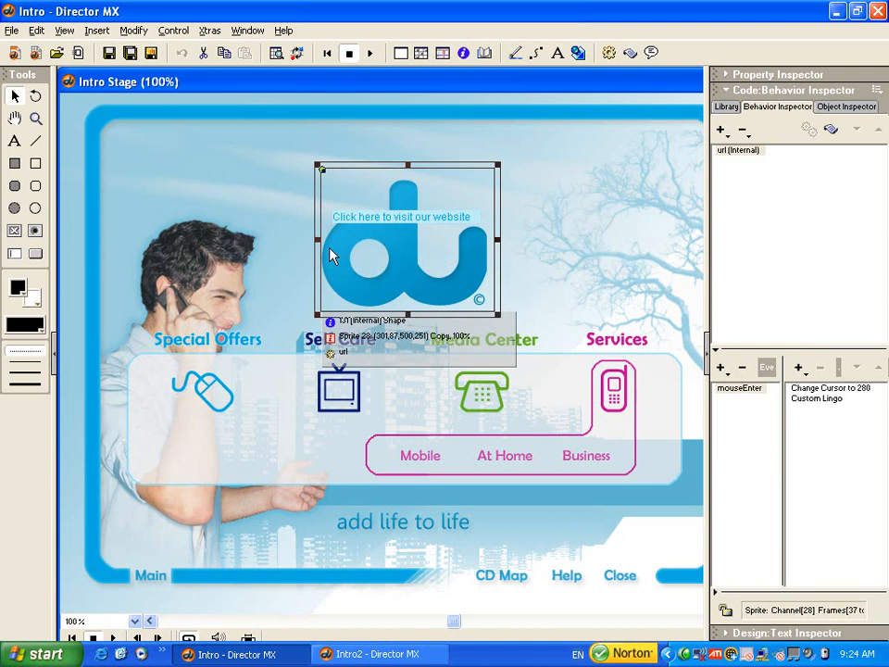
- Add a Mouse Down event to the url behavior with a Change Cursor action that uses cursor 290
click(722, 368)
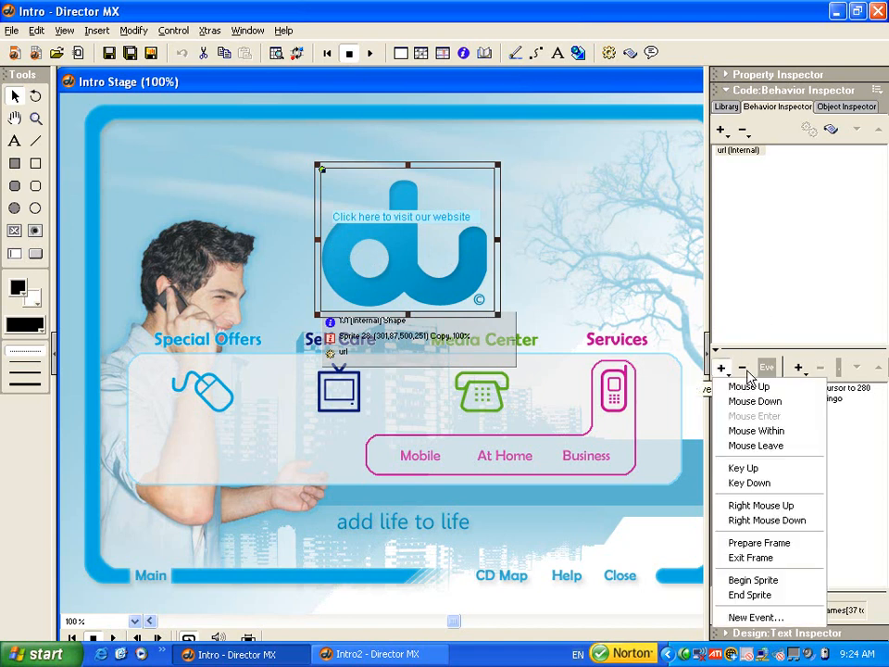
click(761, 403)
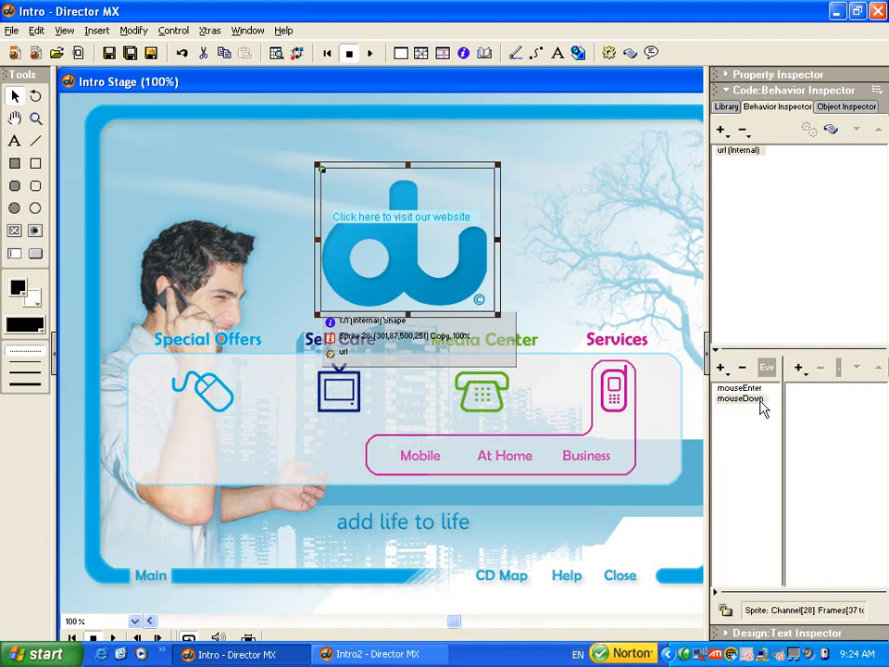
click(798, 368)
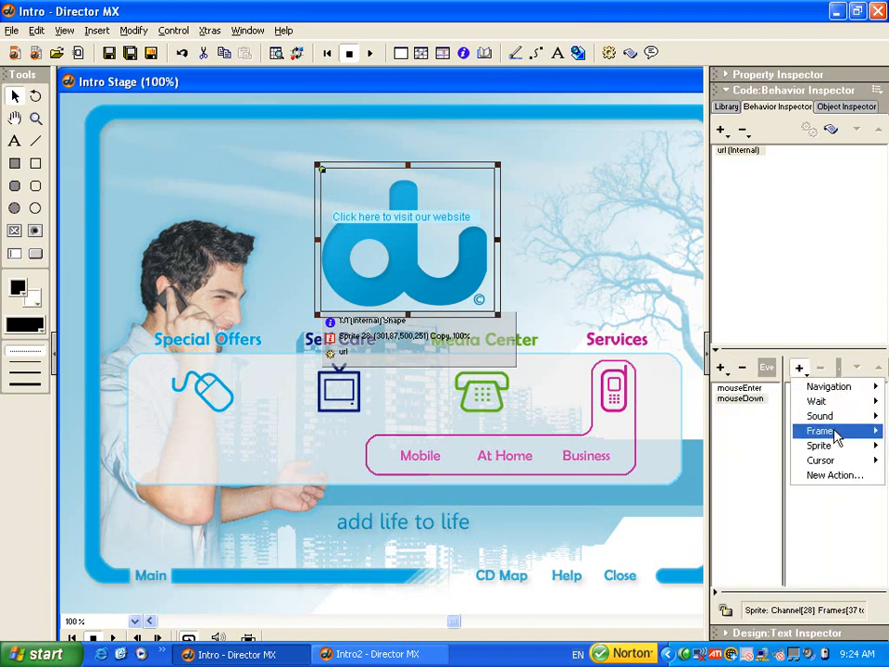
mouse_move(824, 461)
click(720, 460)
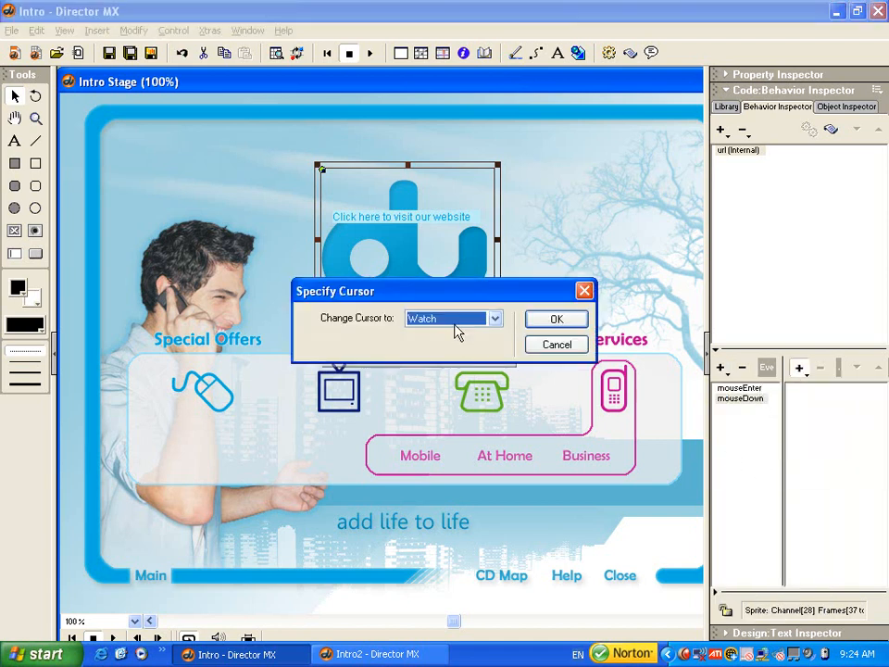
scroll(456, 324, down, 5)
click(542, 319)
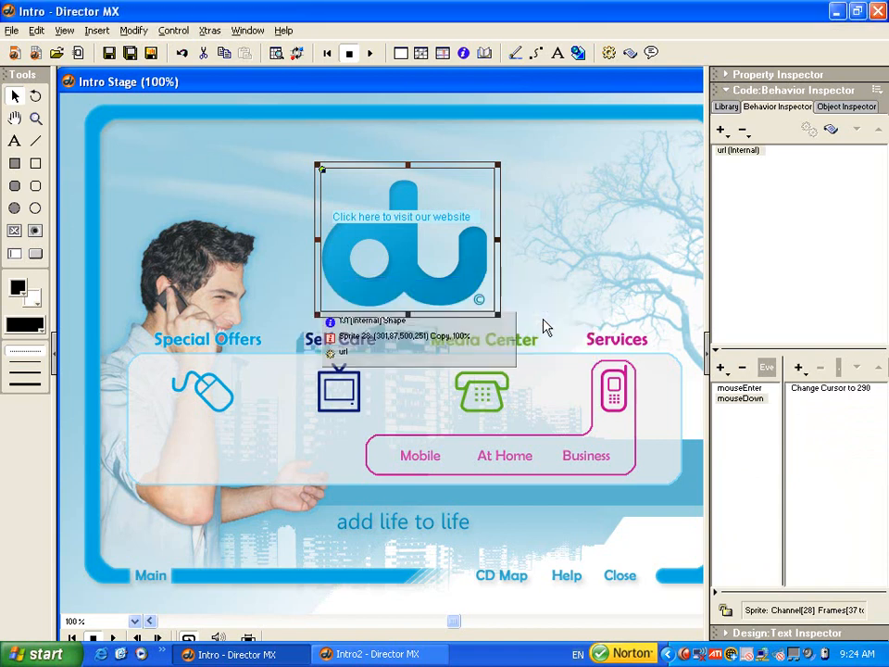
- Add a Mouse Leave event to the url behavior with a Restore Cursor action
click(720, 368)
click(752, 446)
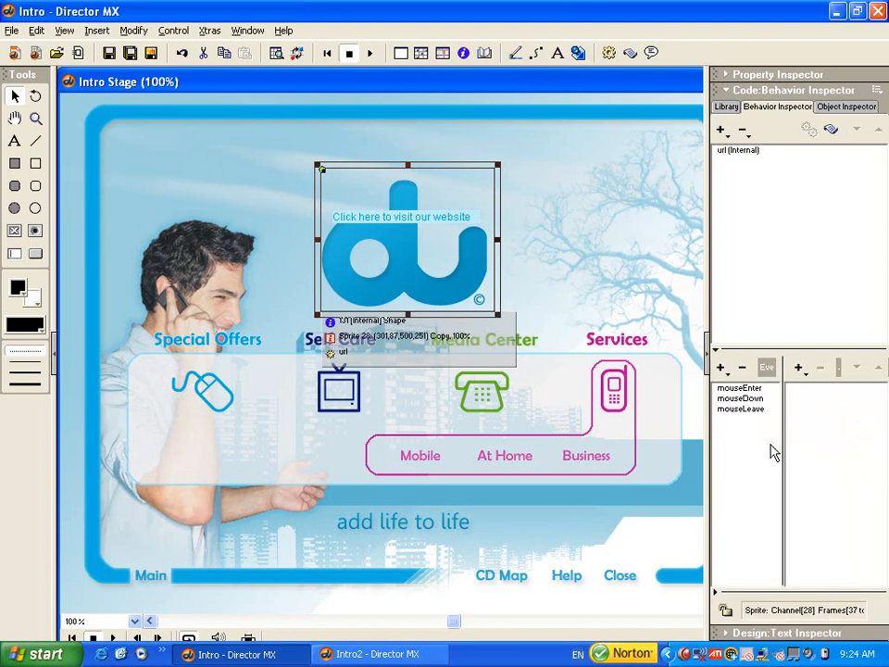
click(798, 370)
mouse_move(819, 460)
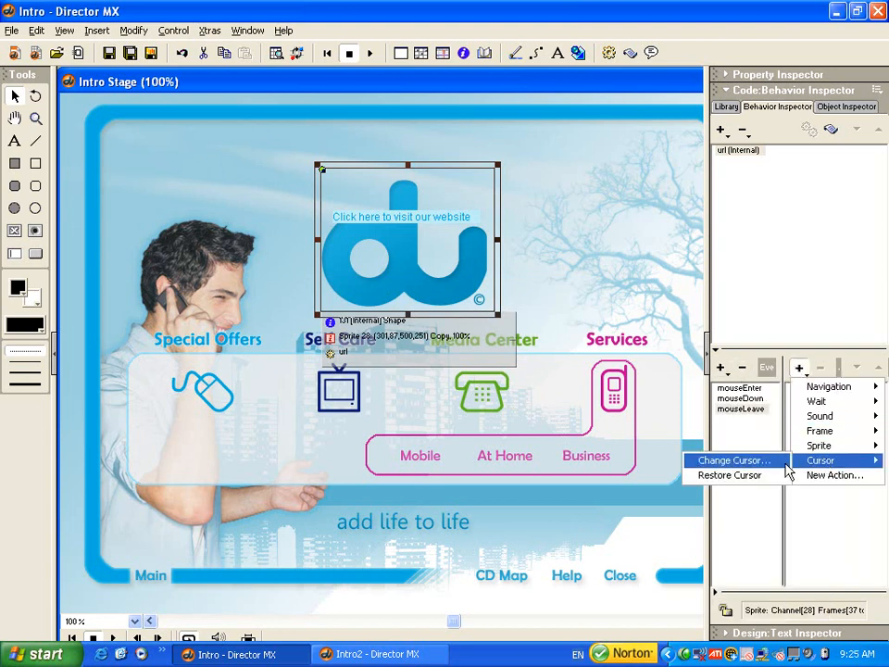
click(730, 475)
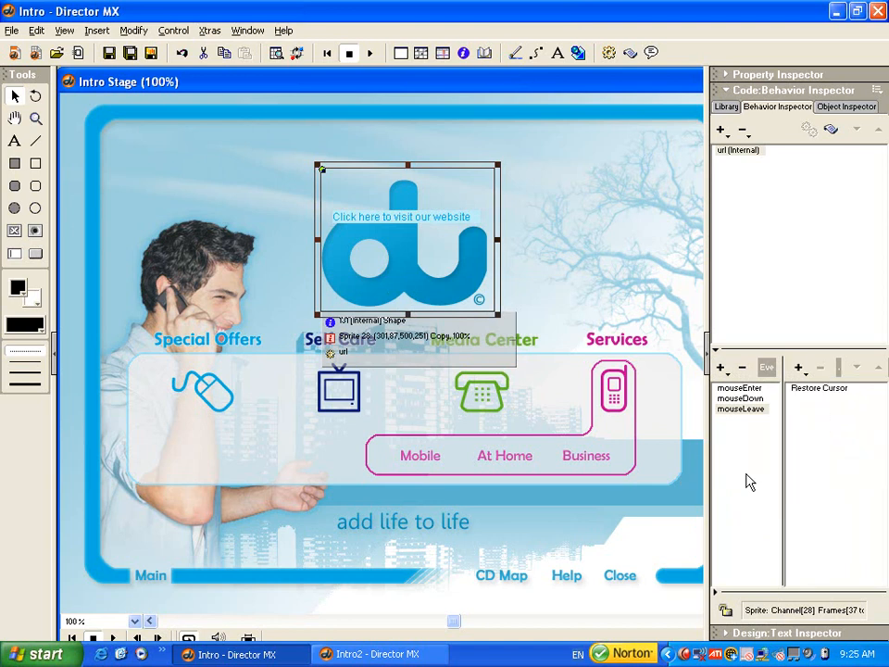
- In the rectangle's url script, add "sprite(27).visible = false" below the cursor -1 line of the mouseLeave handler and close the script
right_click(345, 264)
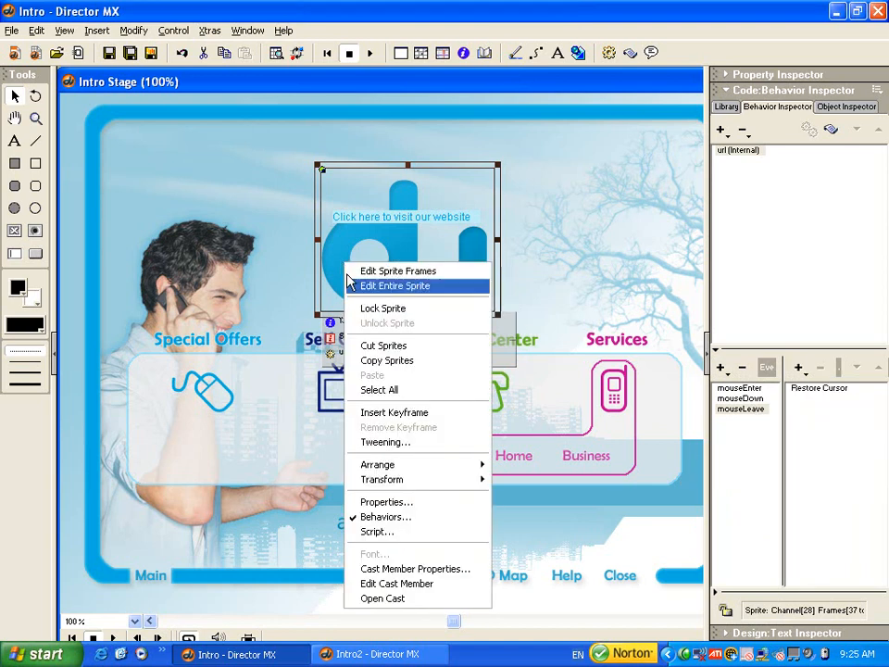
click(399, 533)
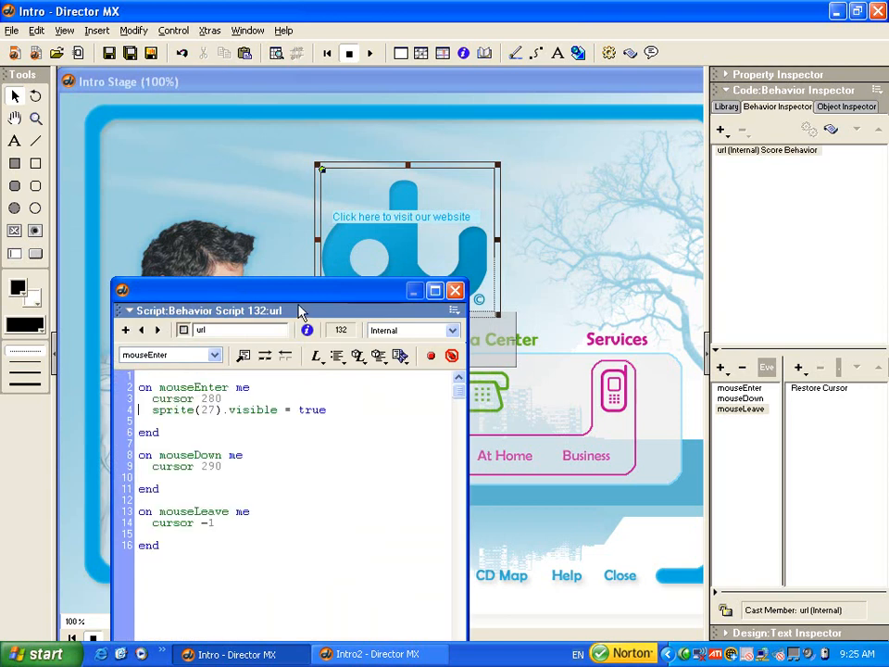
click(187, 532)
key(Return)
text(sprite(27).visible = false)
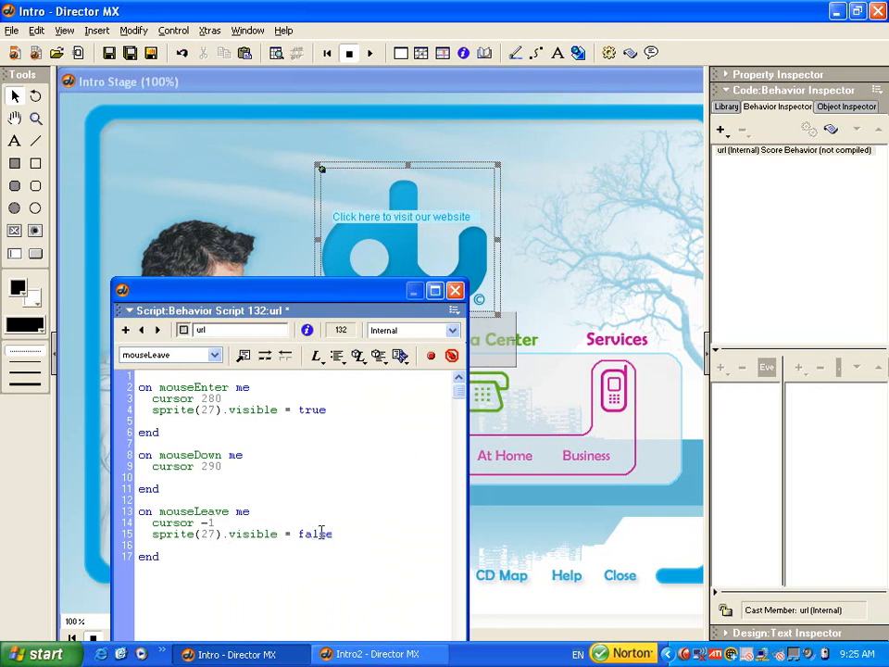
click(454, 290)
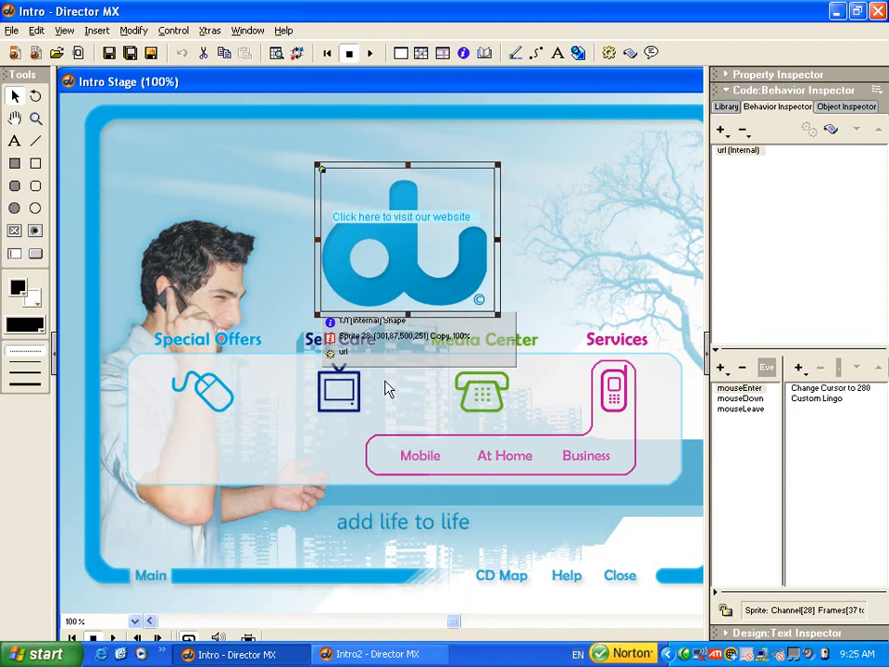
- Play the movie to test the pointer entering and leaving the du logo, and stop playback with the rectangle sprite selected
click(369, 55)
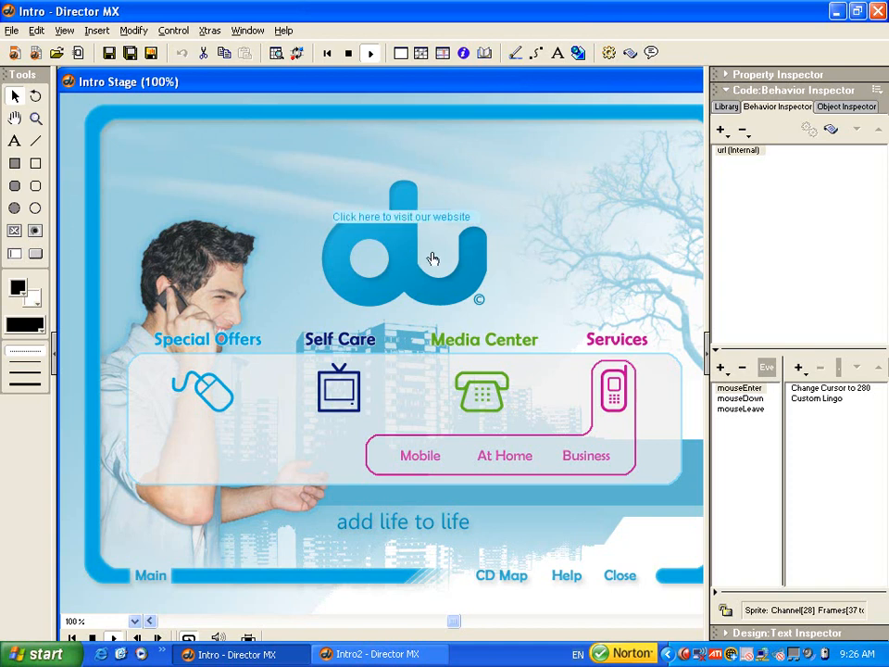
click(349, 55)
click(389, 171)
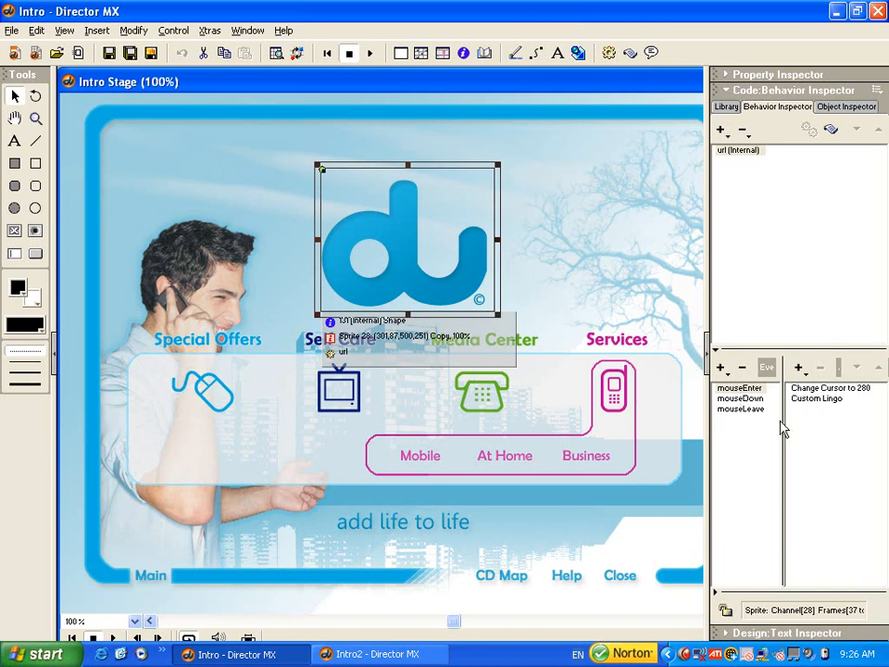
- Add a Mouse Up event to the url behavior with a Change Cursor action set to Finger
click(722, 370)
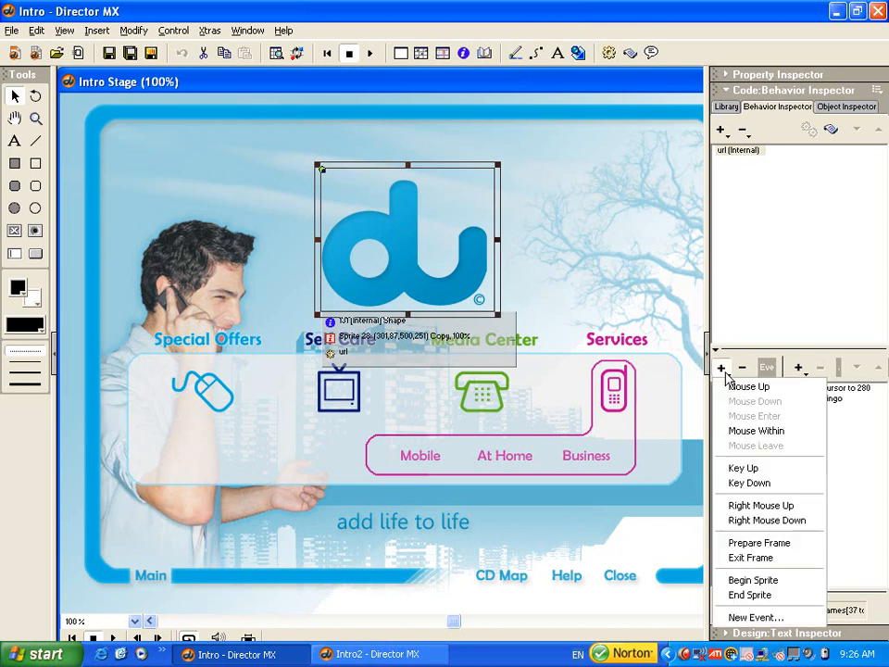
click(774, 388)
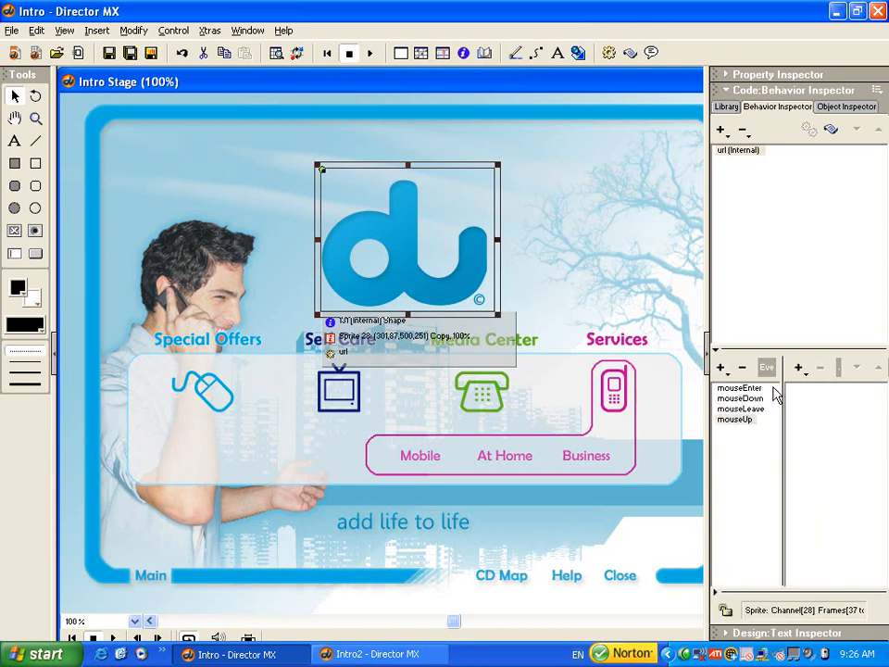
click(798, 370)
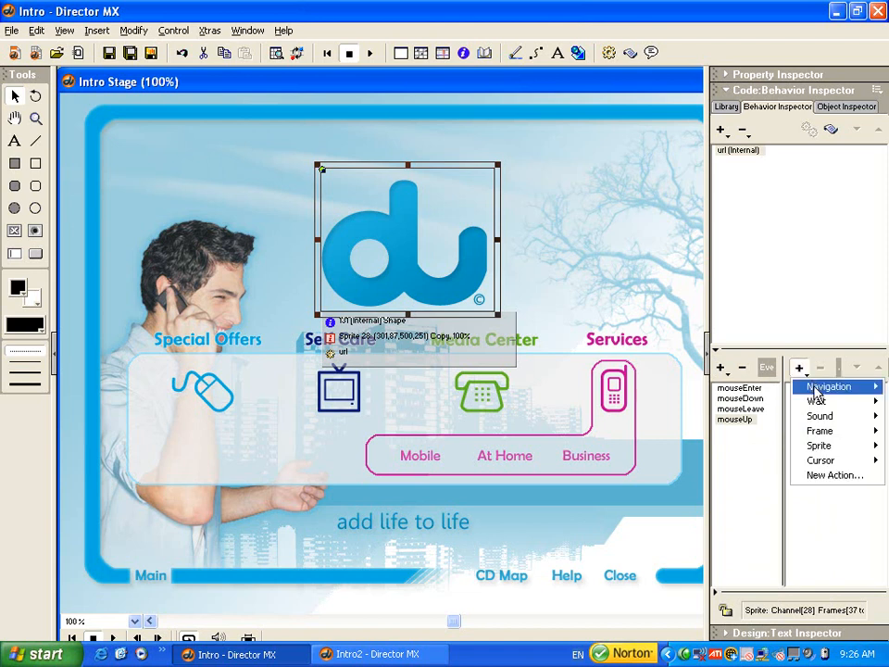
mouse_move(819, 460)
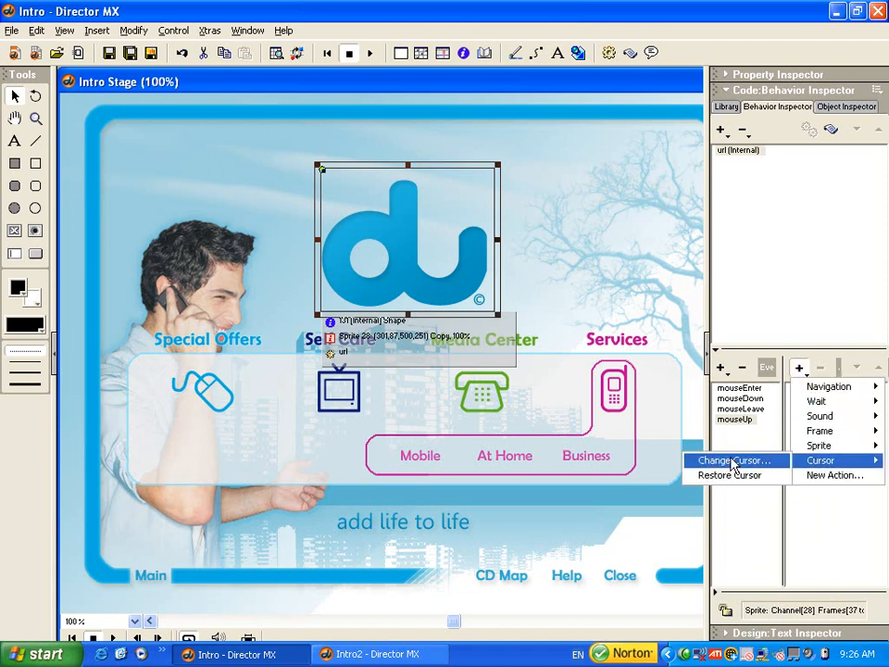
click(734, 461)
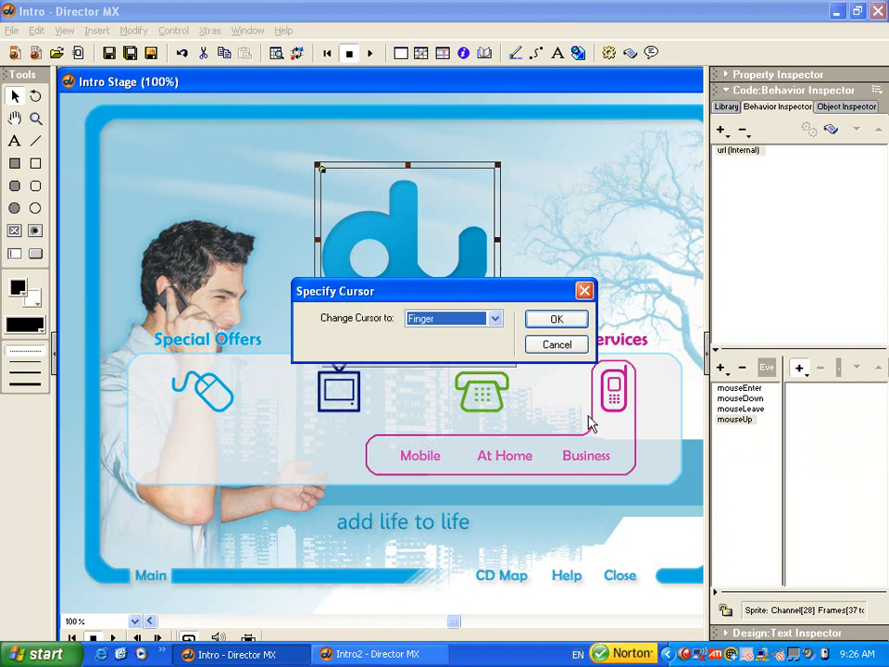
click(579, 322)
click(801, 372)
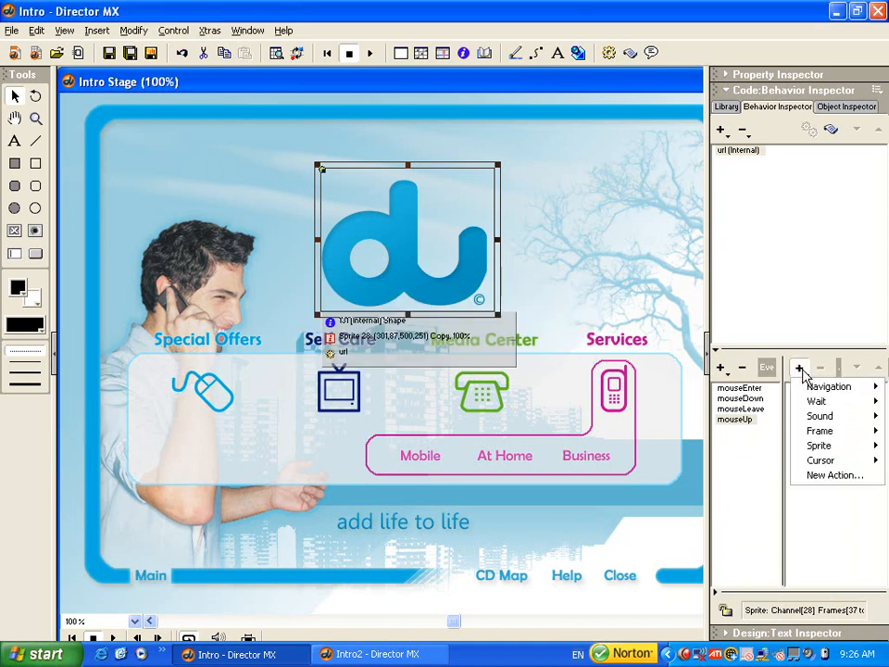
mouse_move(813, 390)
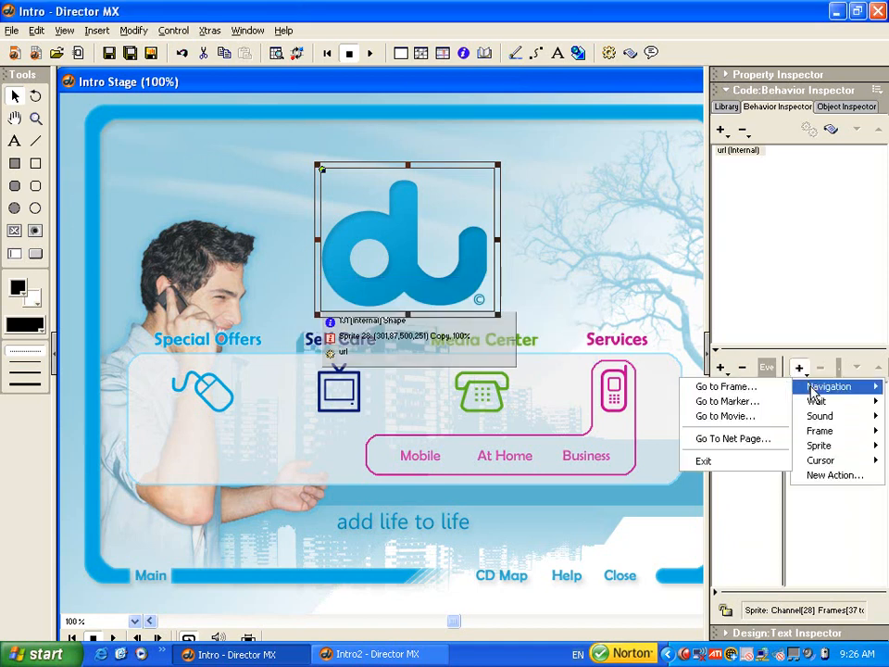
click(731, 439)
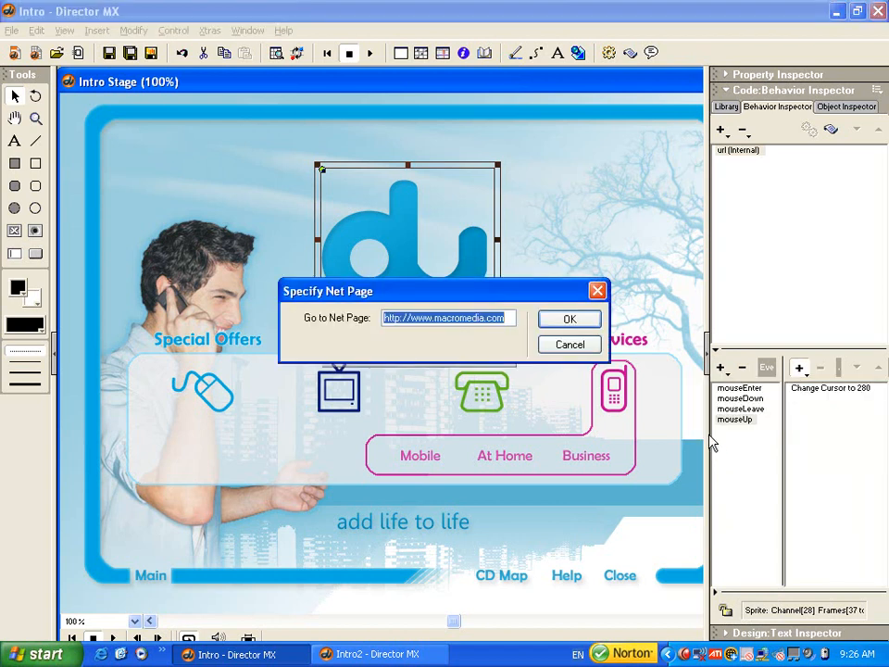
click(434, 317)
drag(434, 318, 505, 318)
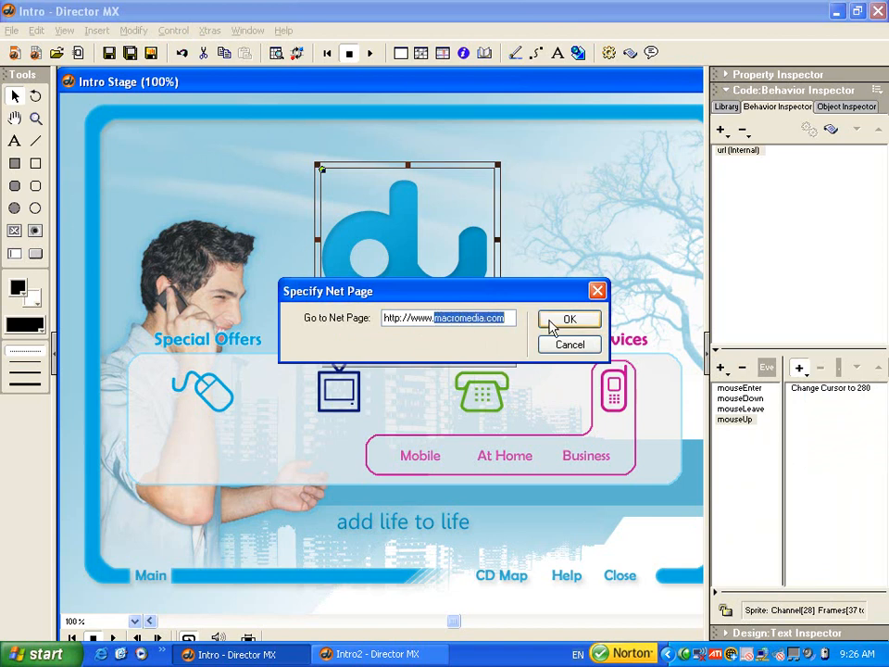
text(du.)
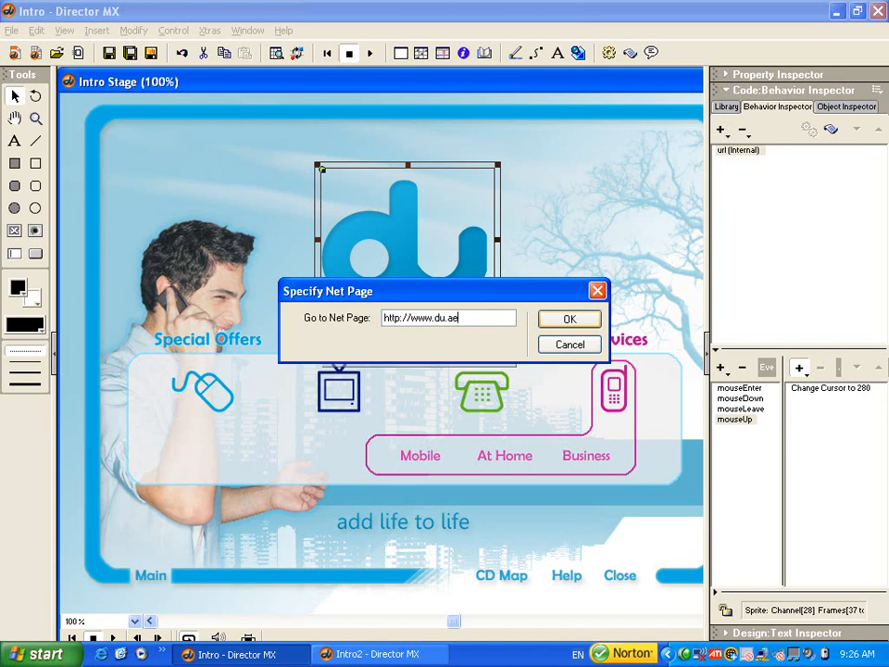
click(581, 324)
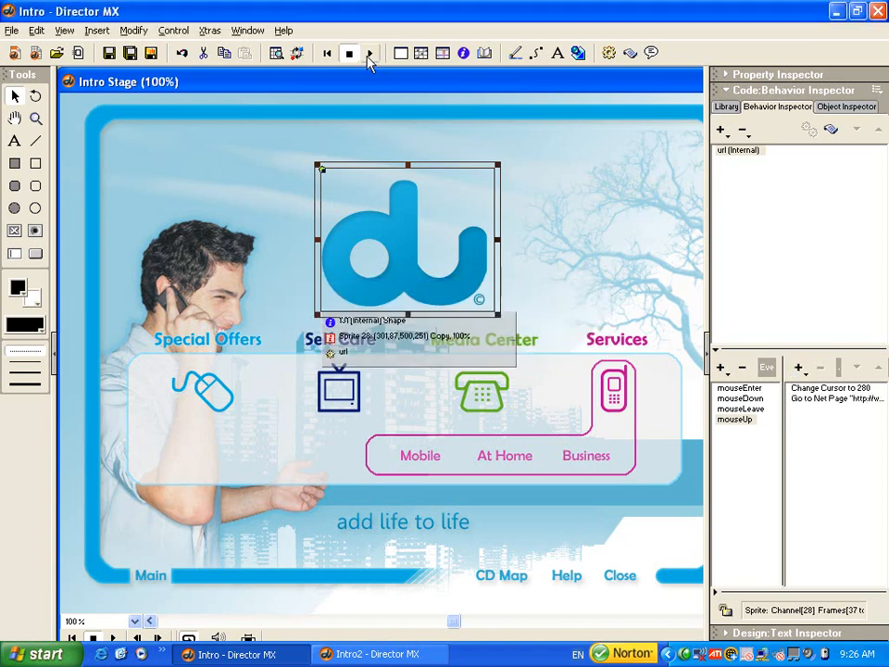
- Play the movie and test the du logo's link to the website
click(370, 56)
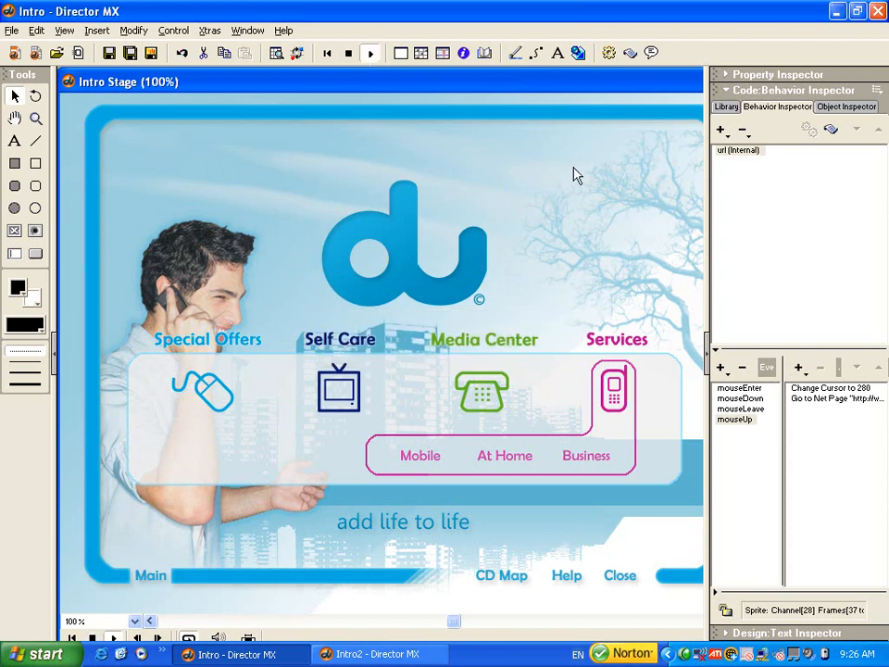
click(399, 239)
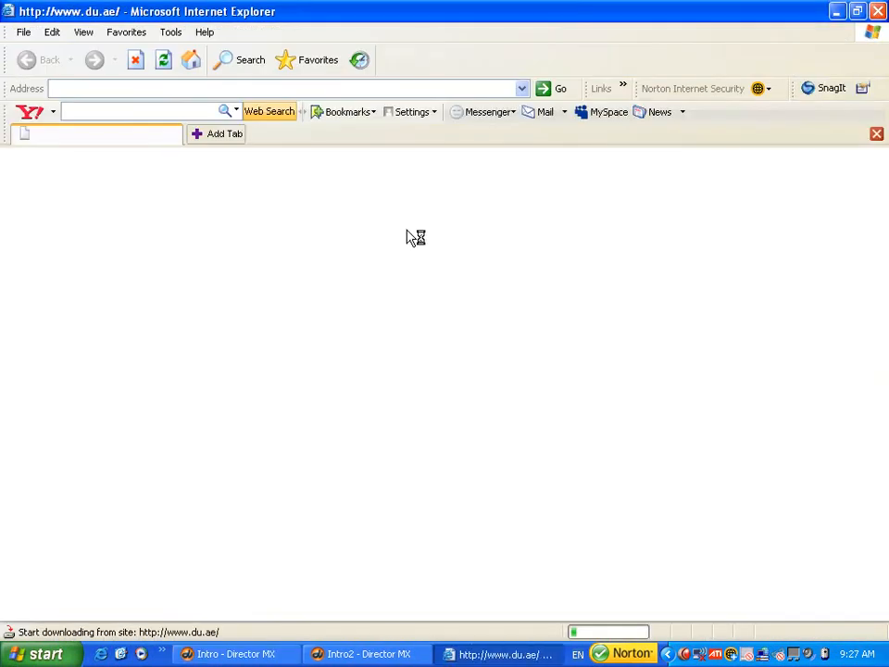